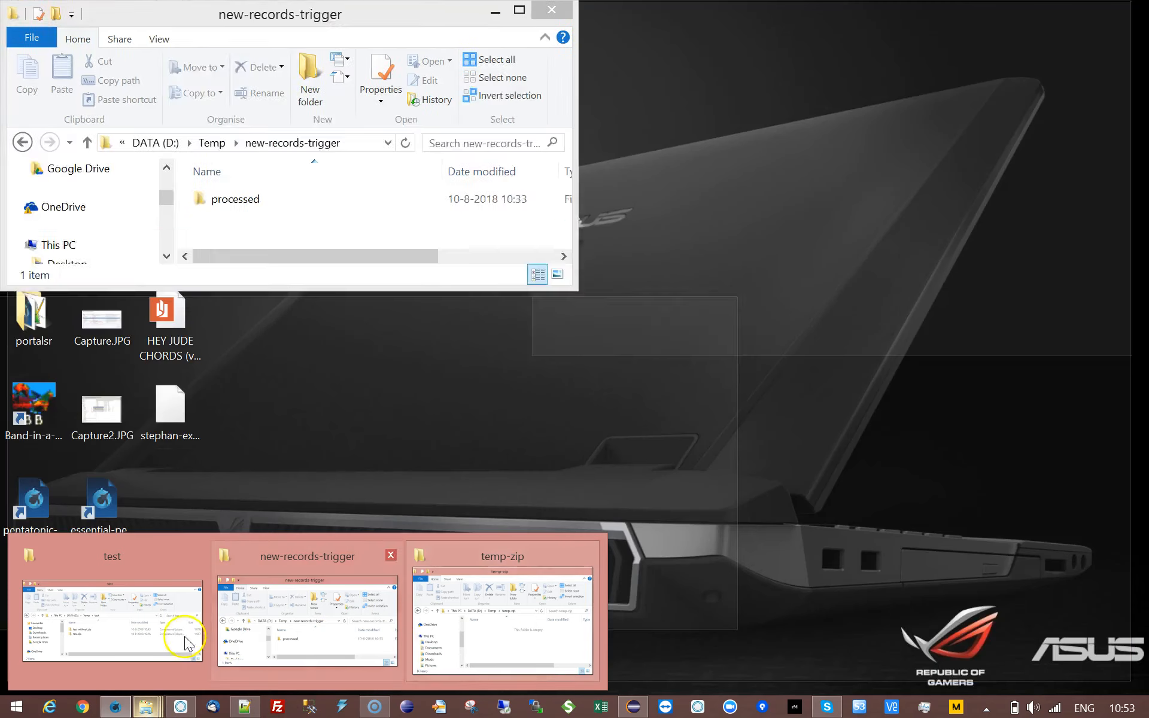
pyautogui.click(174, 639)
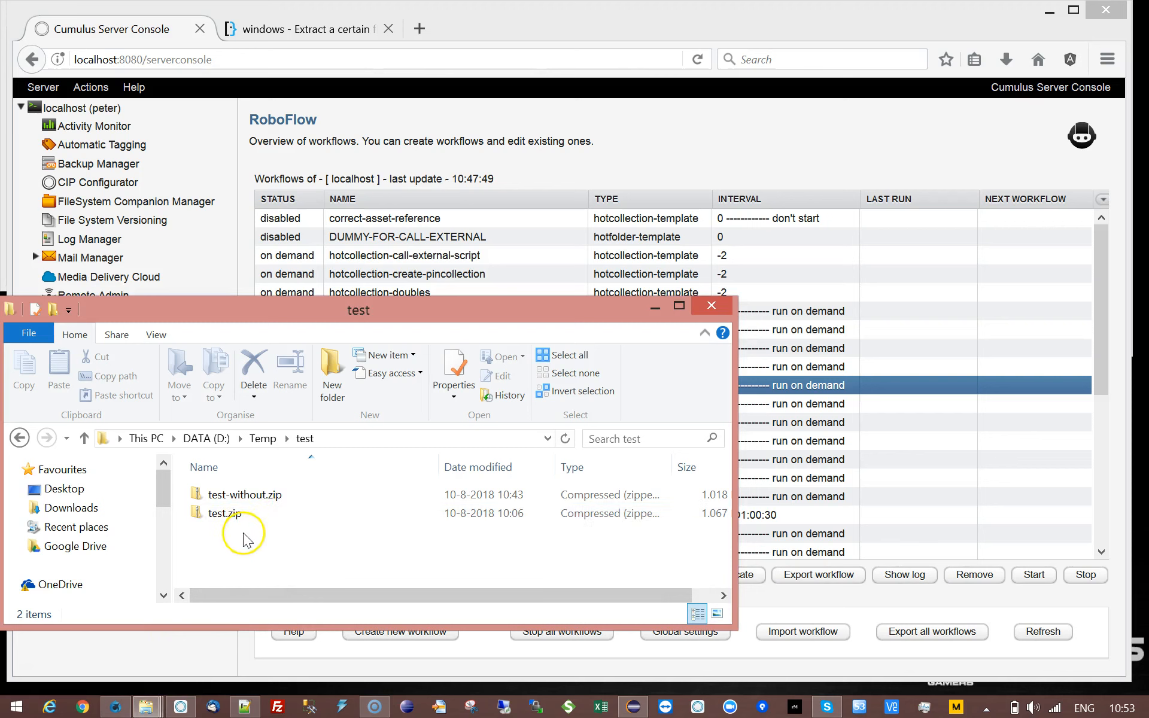
pyautogui.doubleClick(237, 497)
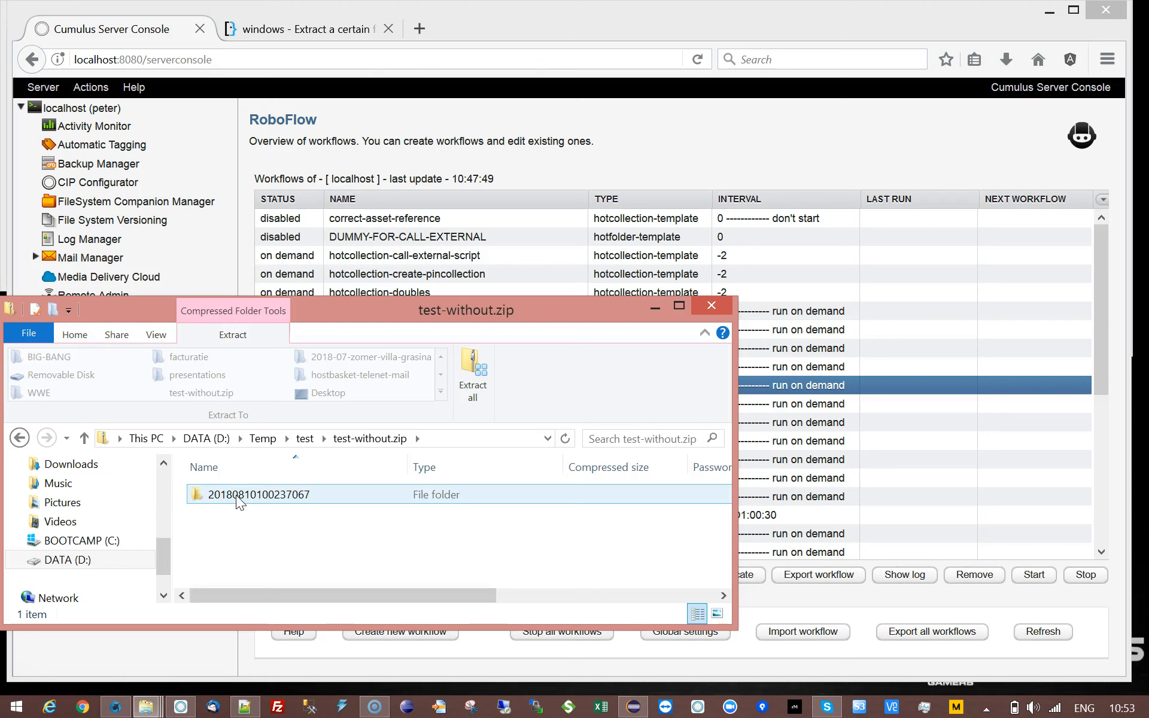
pyautogui.doubleClick(238, 497)
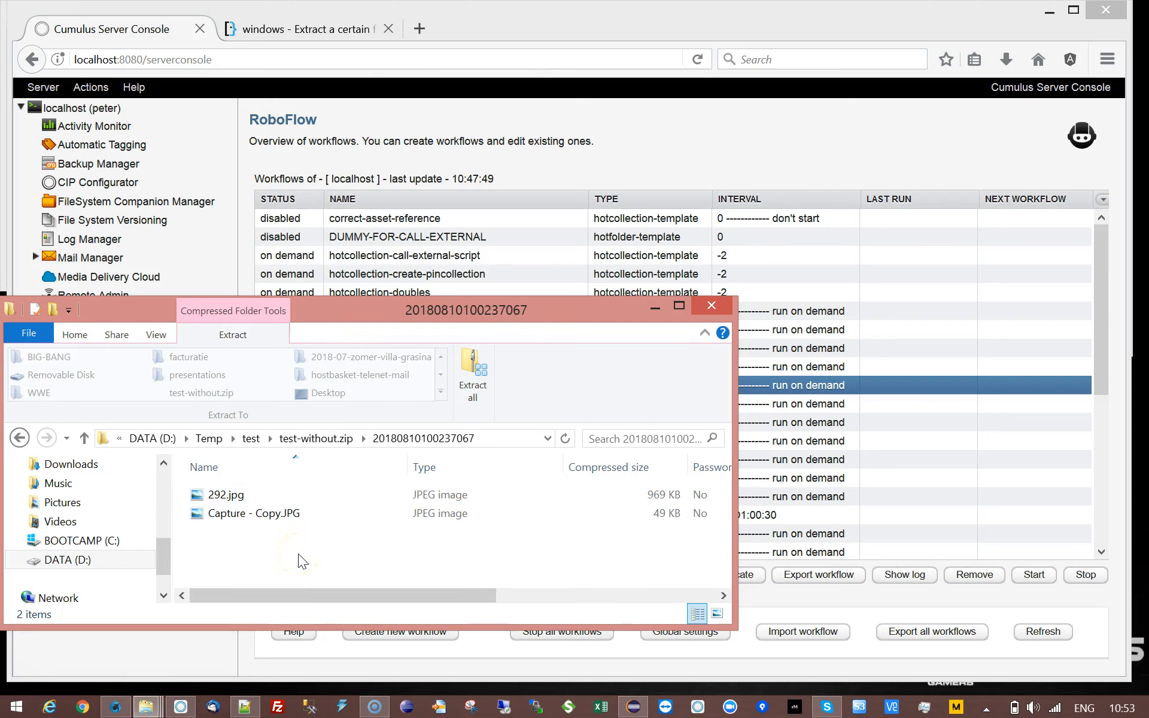
pyautogui.click(251, 440)
pyautogui.doubleClick(225, 497)
pyautogui.doubleClick(225, 496)
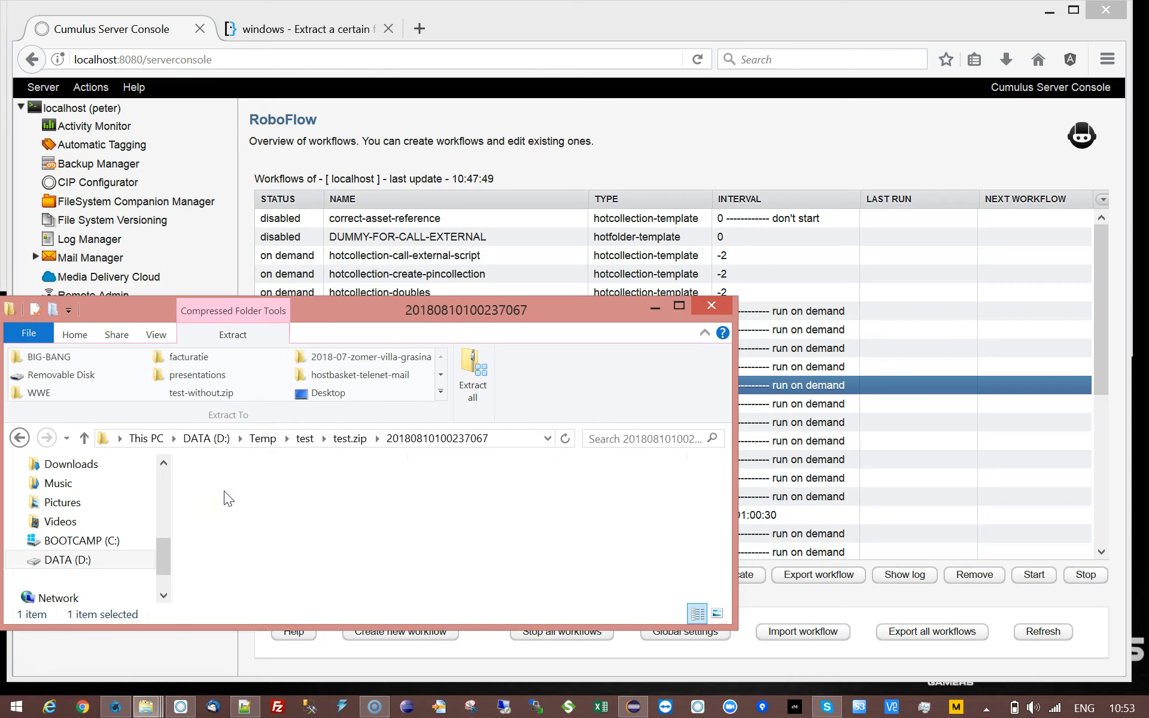
pyautogui.click(263, 438)
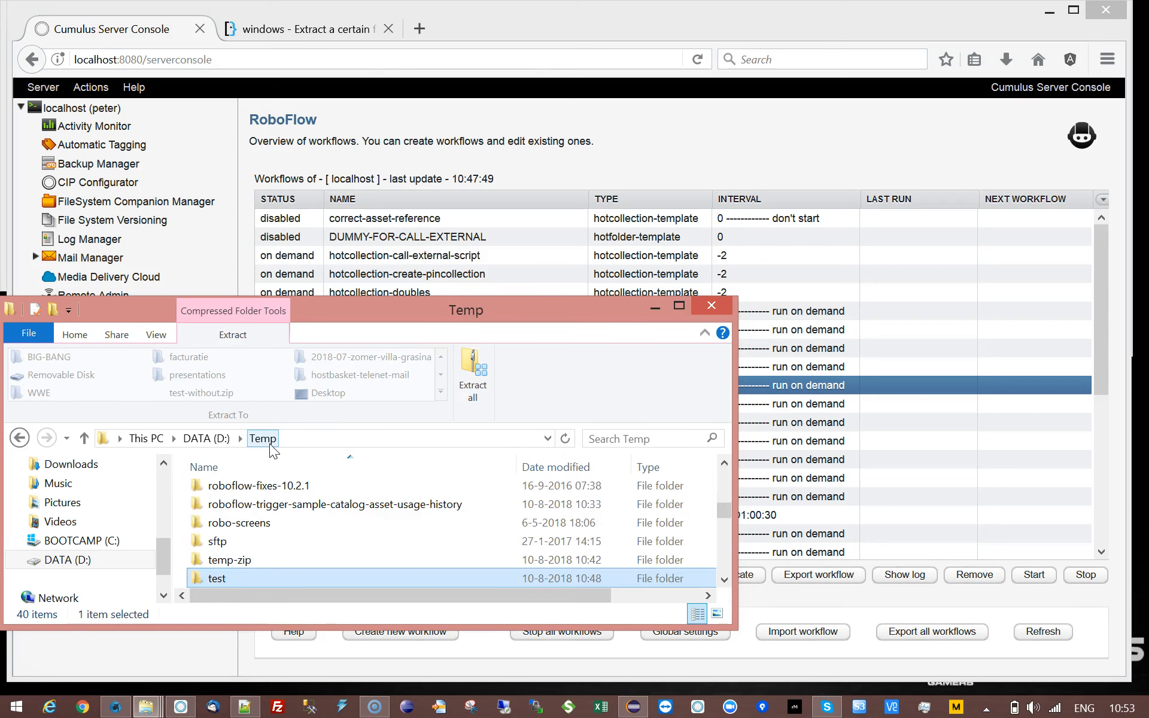
pyautogui.click(238, 580)
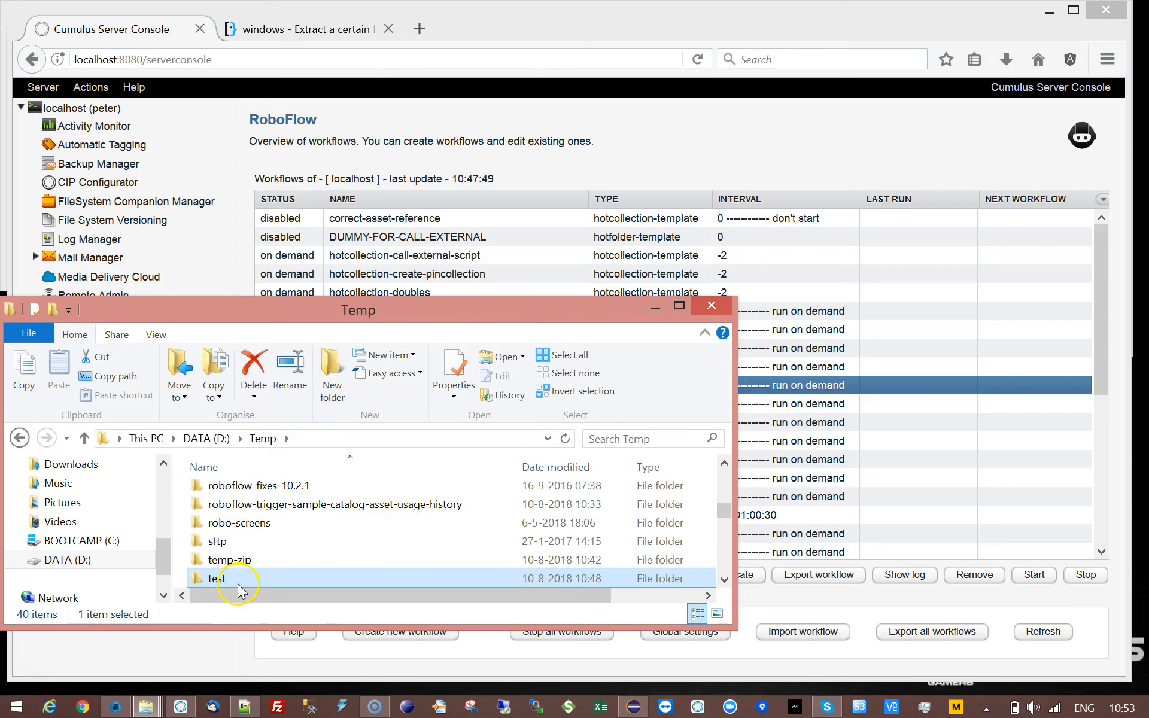
pyautogui.doubleClick(238, 580)
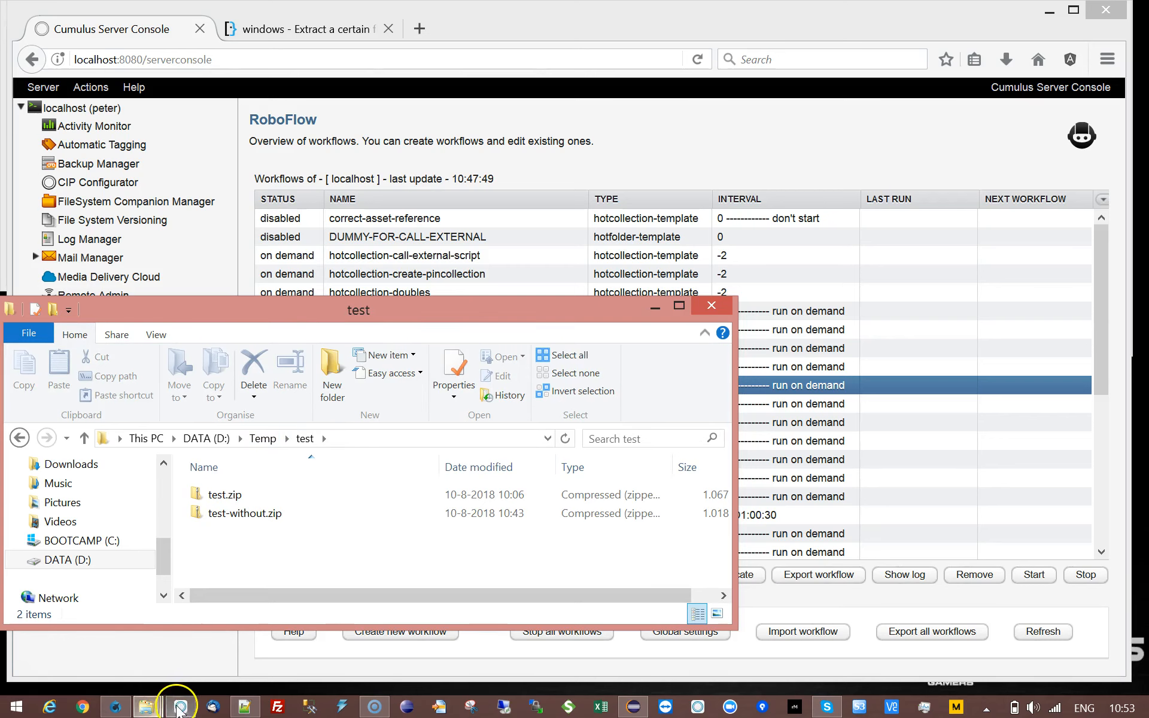
# - Switch to Cumulus and catalog test.zip and test-without.zip from D:\Temp\test into Sample Catalog with the Standard handling set and Default Permissions
pyautogui.click(179, 708)
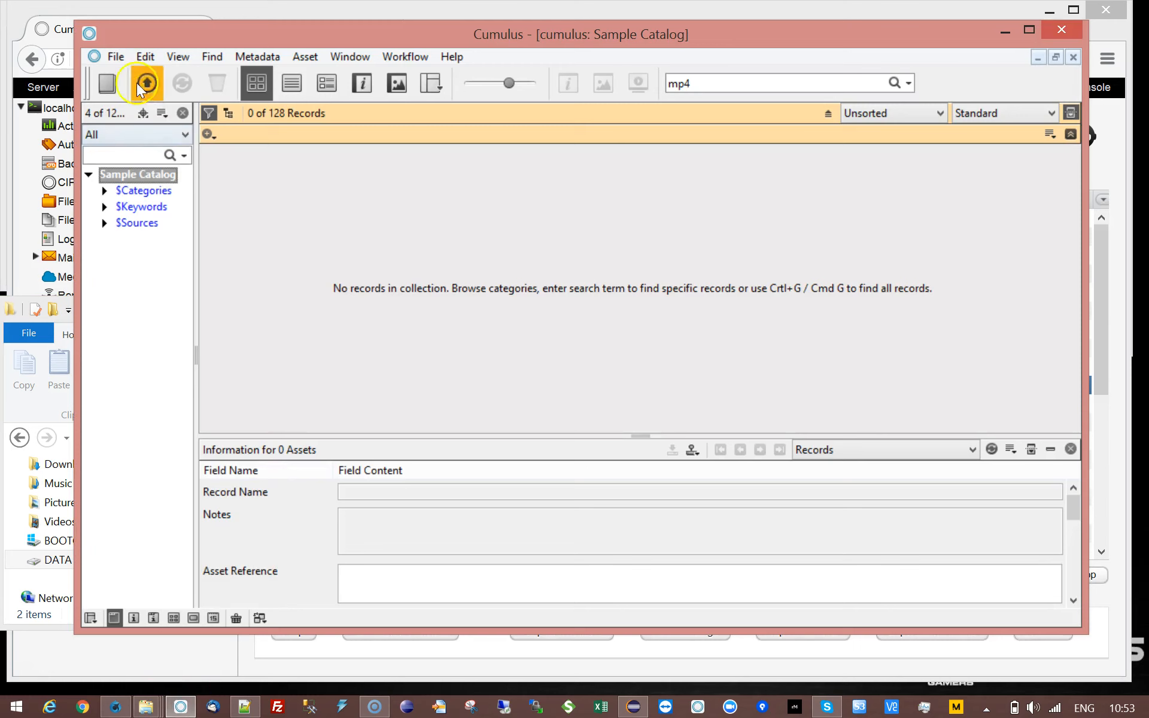
pyautogui.click(152, 90)
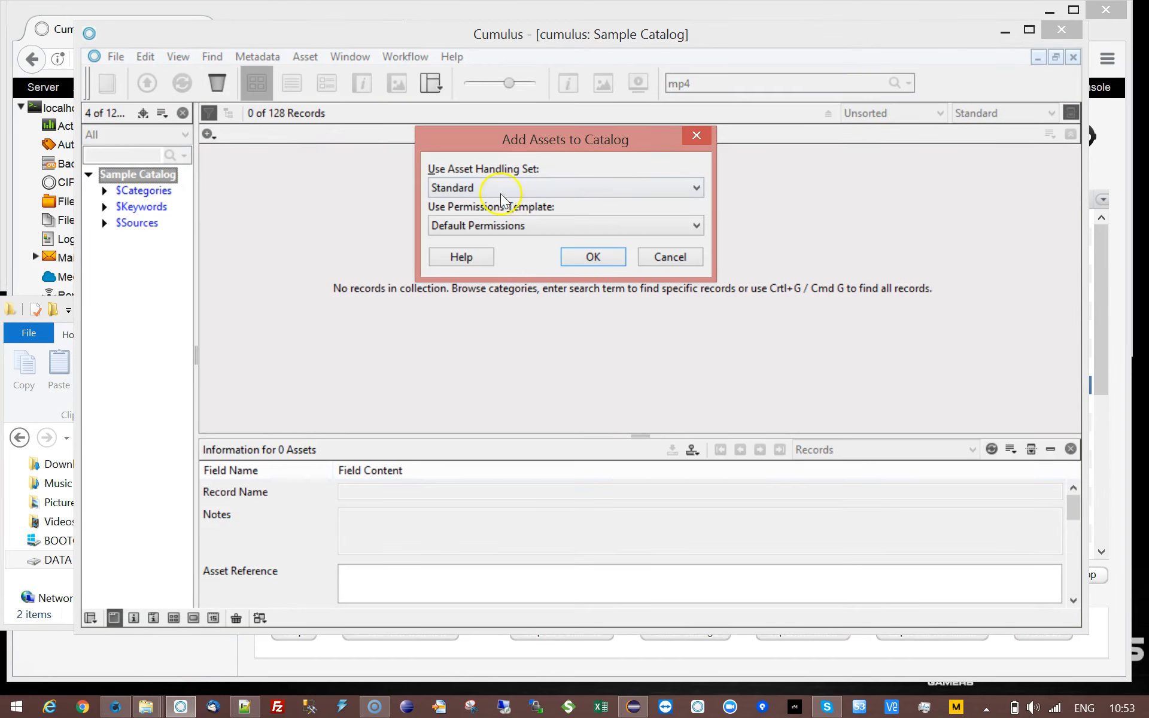
pyautogui.click(617, 262)
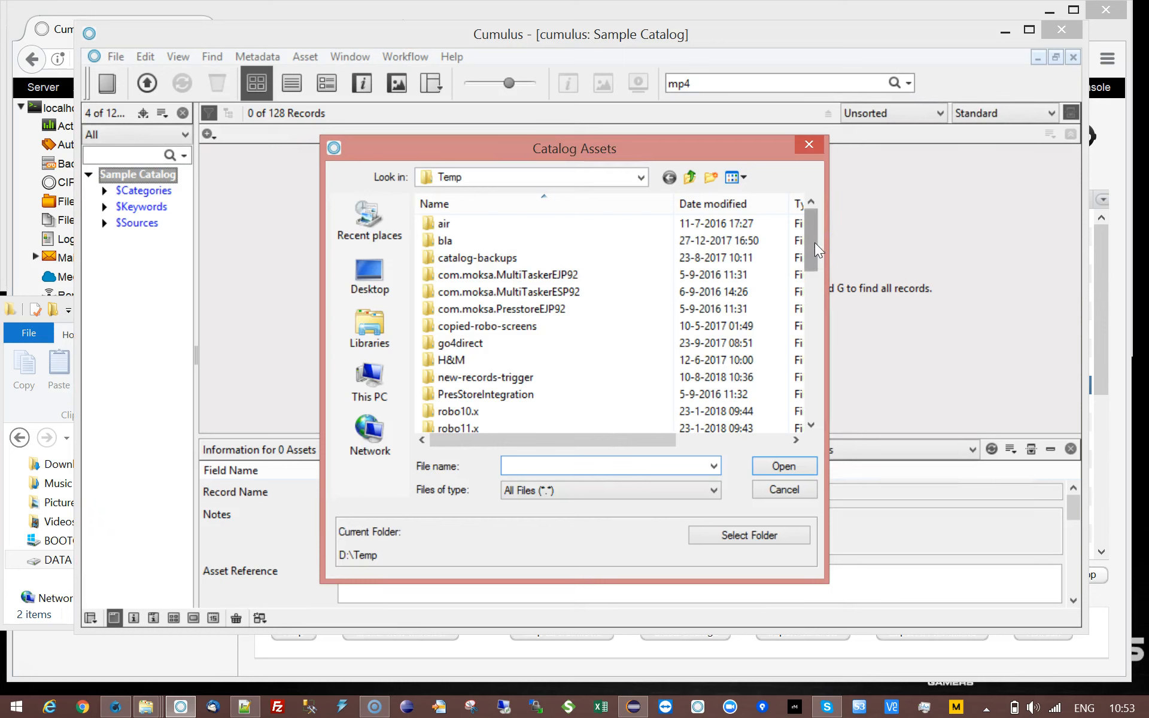
pyautogui.click(511, 258)
pyautogui.scroll(-6, 511, 257)
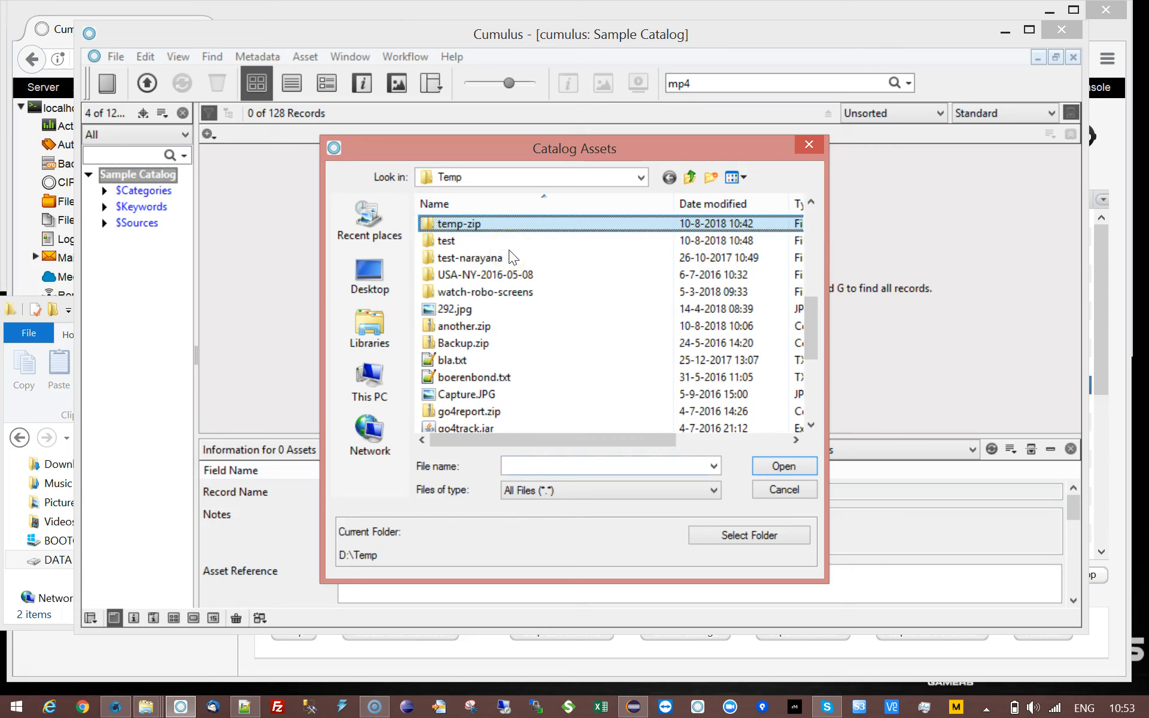
pyautogui.click(454, 242)
pyautogui.doubleClick(454, 242)
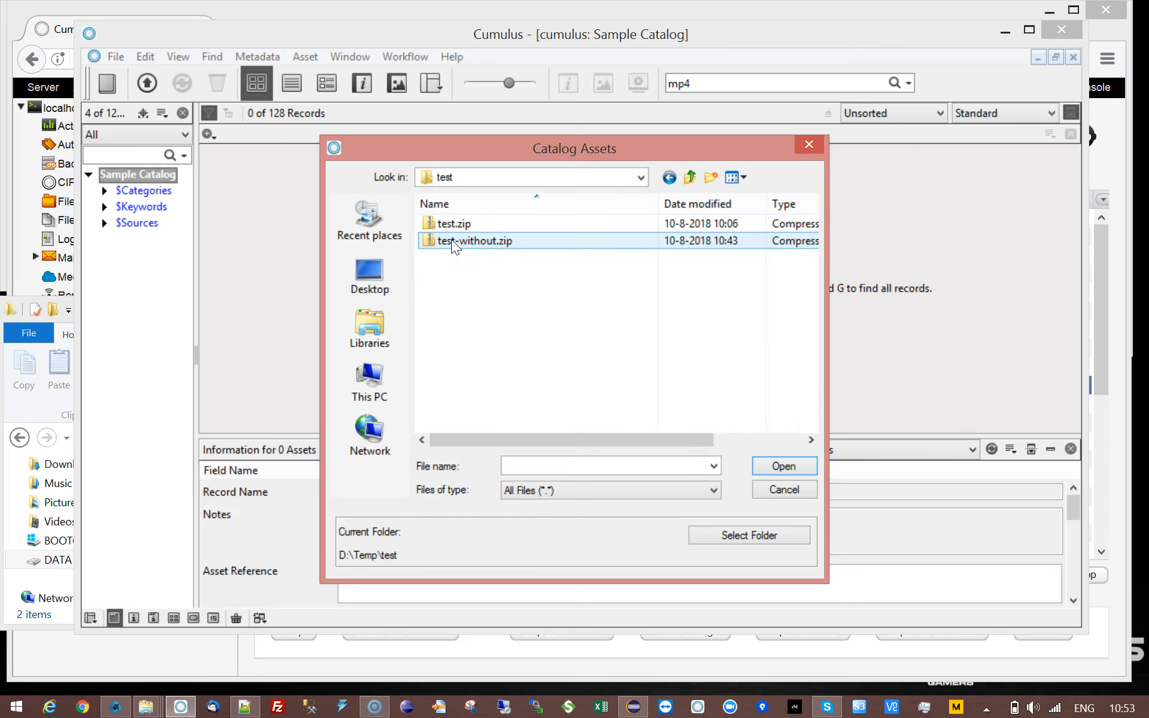
pyautogui.click(445, 225)
pyautogui.keyDown('shift'); pyautogui.click(473, 244); pyautogui.keyUp('shift')
pyautogui.keyDown('shift'); pyautogui.click(474, 245); pyautogui.keyUp('shift')
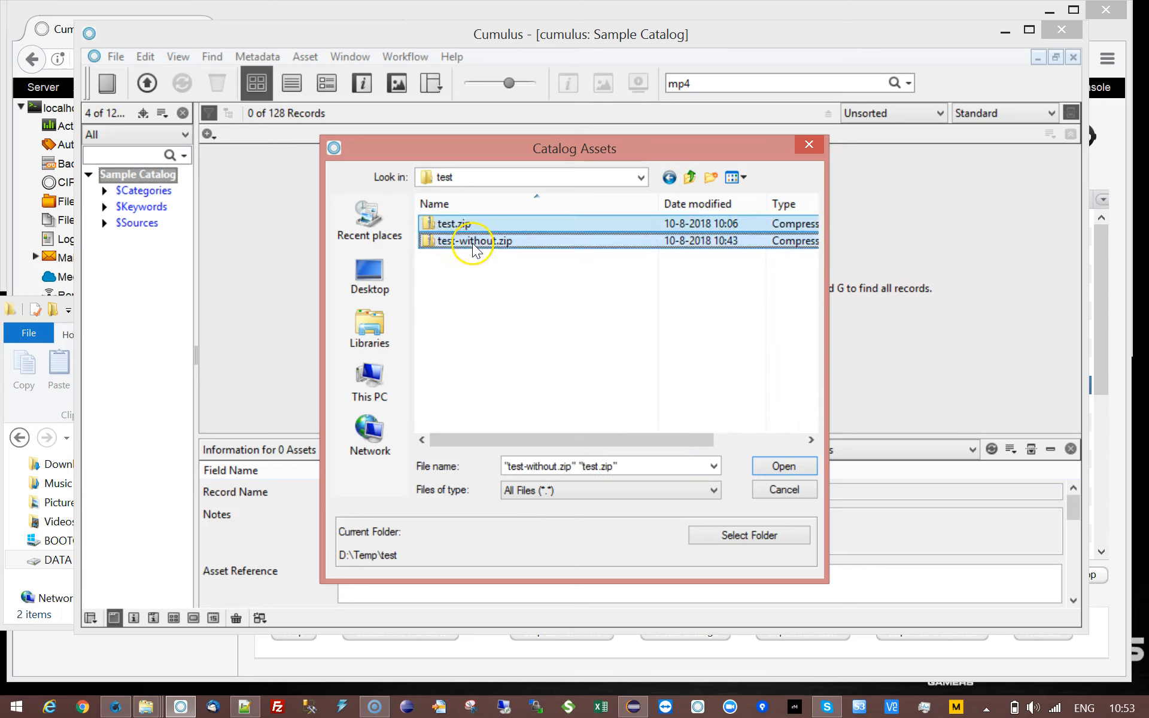
pyautogui.click(784, 466)
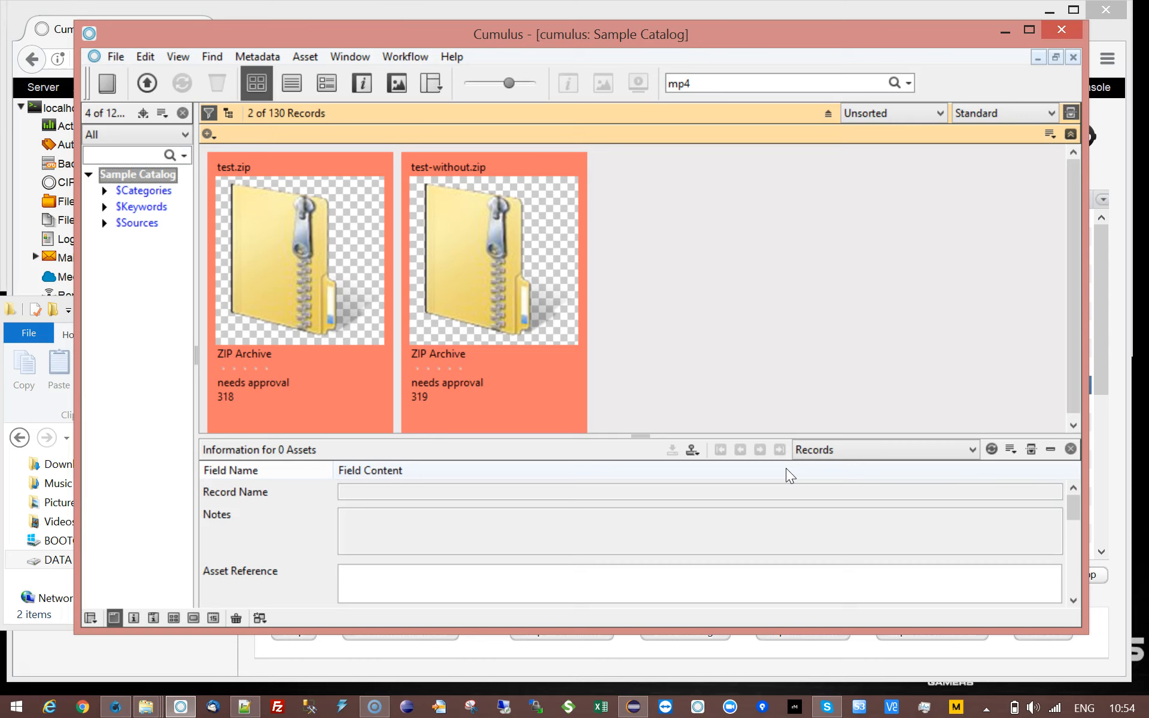
# - Minimize the Cumulus client and the server console to check the new-records-trigger folder for trigger files
pyautogui.click(1011, 34)
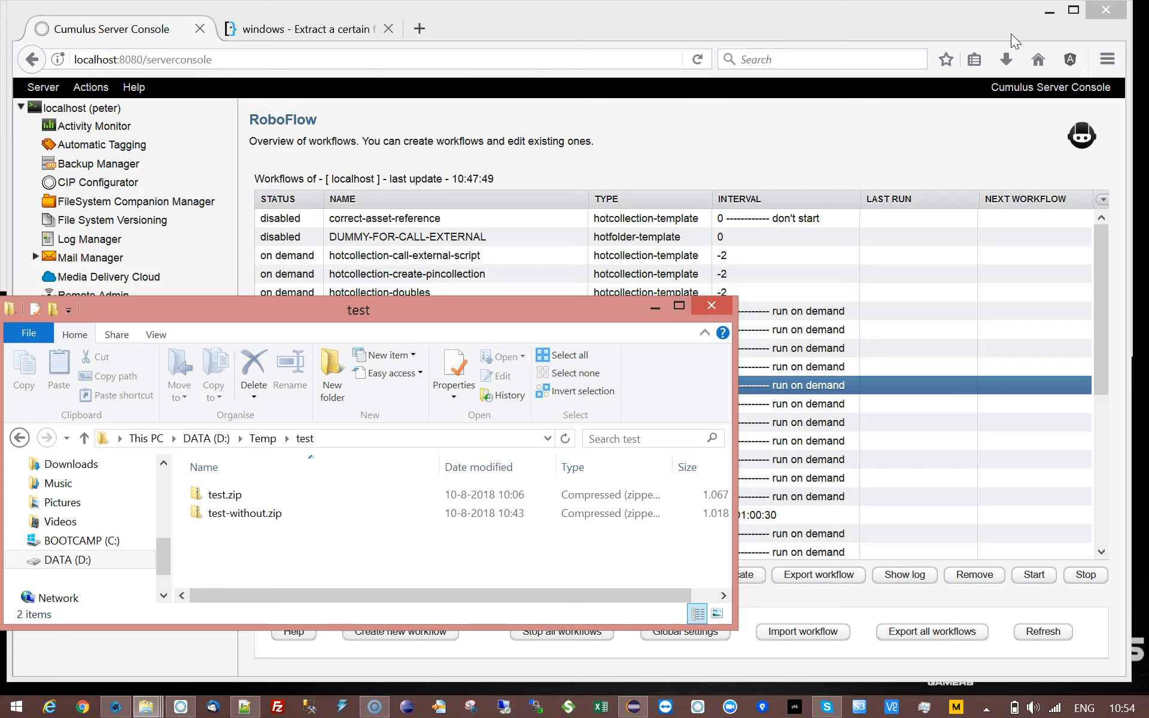
pyautogui.click(174, 709)
pyautogui.click(117, 708)
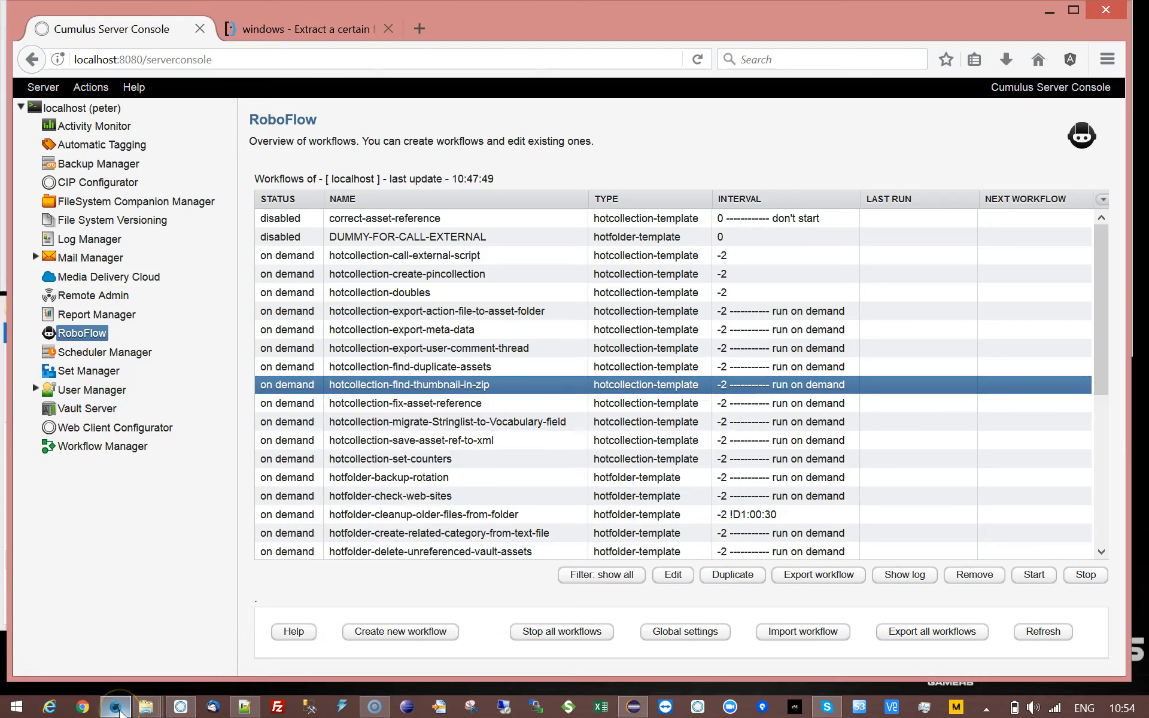
pyautogui.click(118, 709)
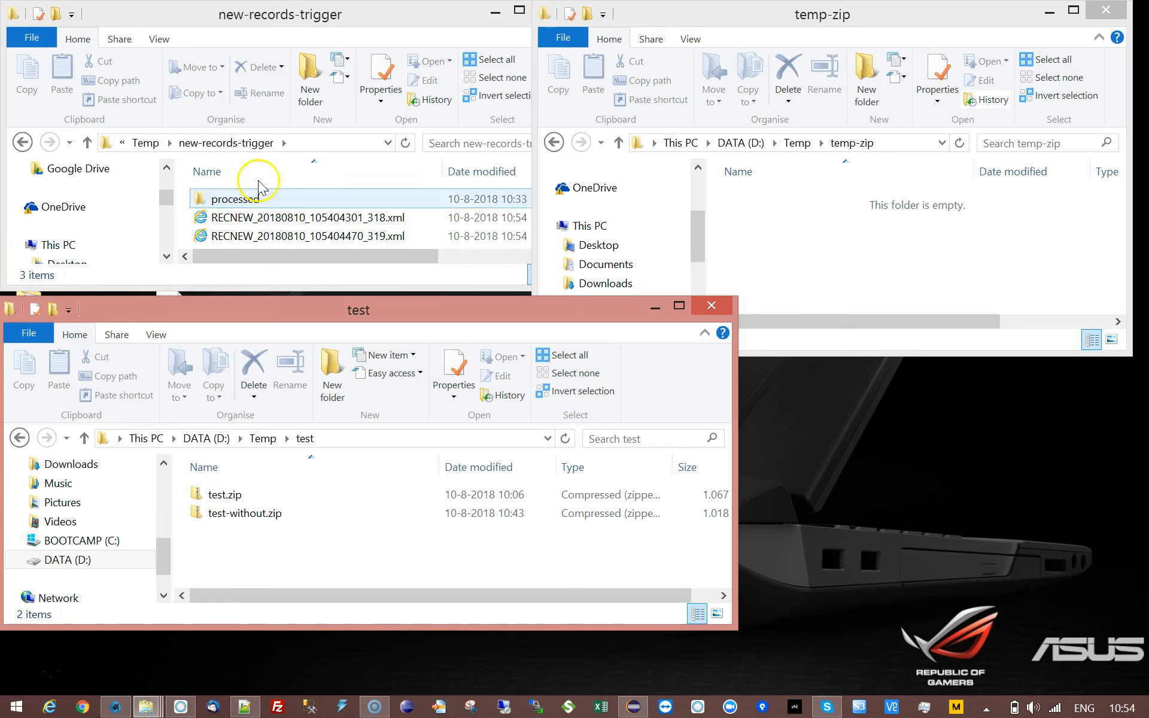
# - Switch to Cumulus and inspect the "Record added" RoboFlowTrigger in Sample Catalog's properties, leaving without changes
pyautogui.click(180, 707)
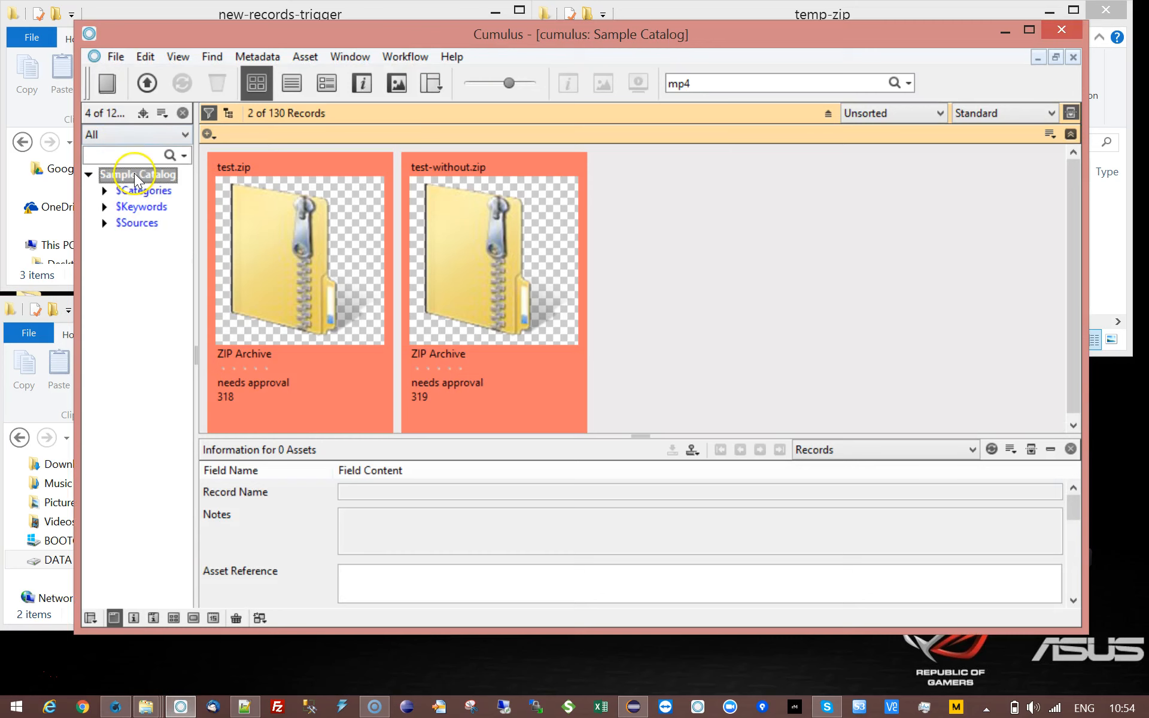
pyautogui.rightClick(136, 175)
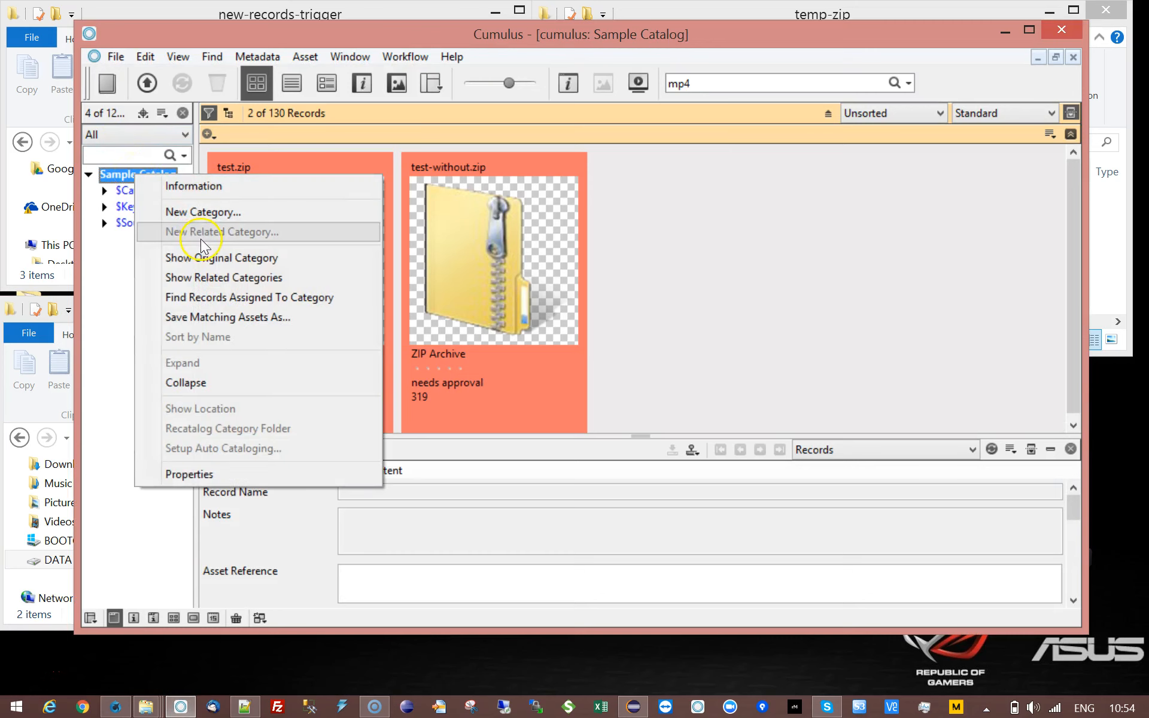
pyautogui.click(202, 473)
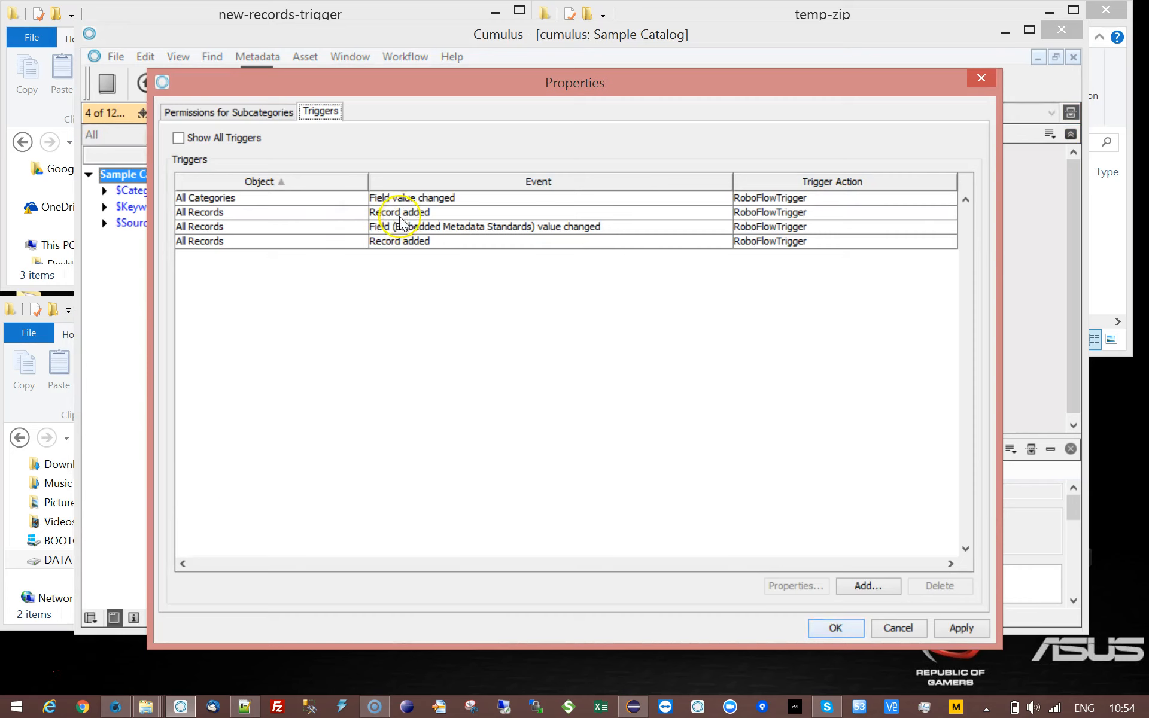
pyautogui.click(392, 244)
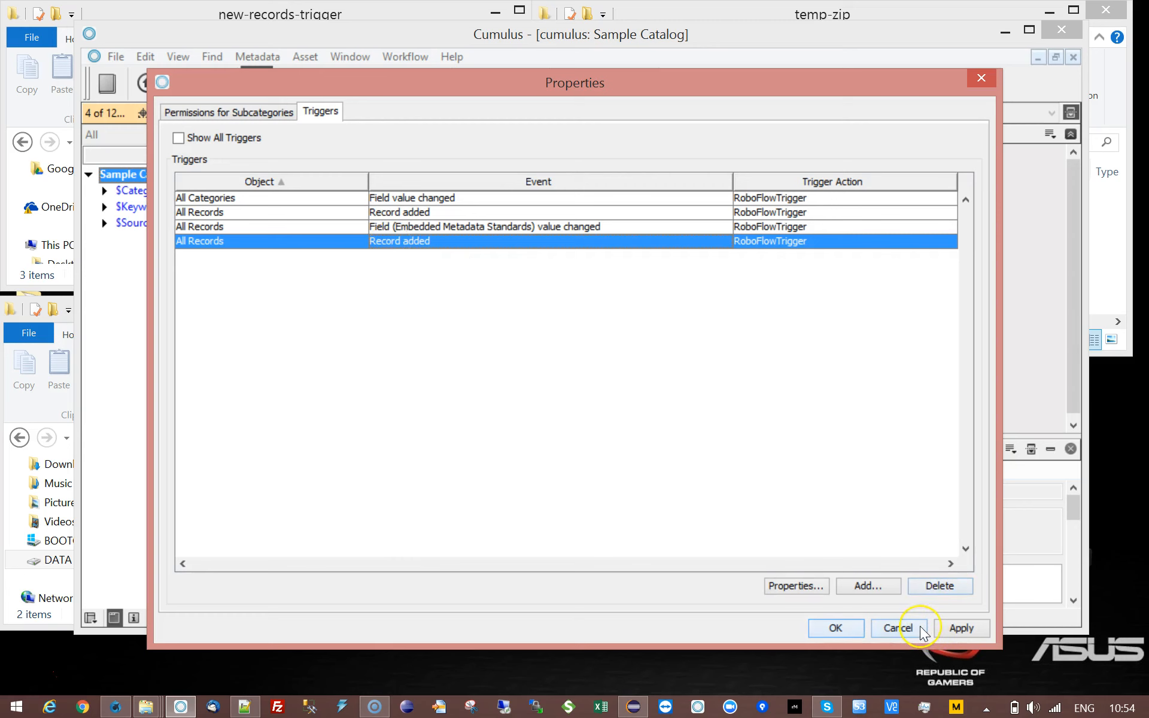
pyautogui.click(898, 628)
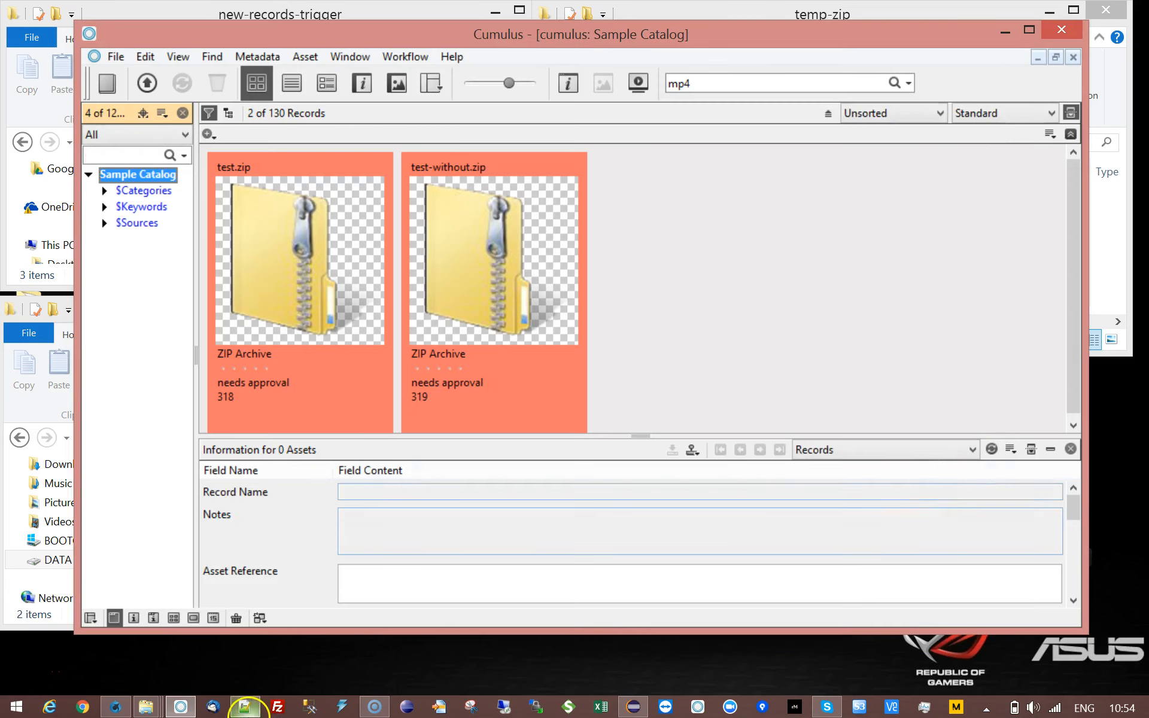
# - Return to the folder windows, close the test folder and move the temp-zip window clear of new-records-trigger
pyautogui.click(190, 711)
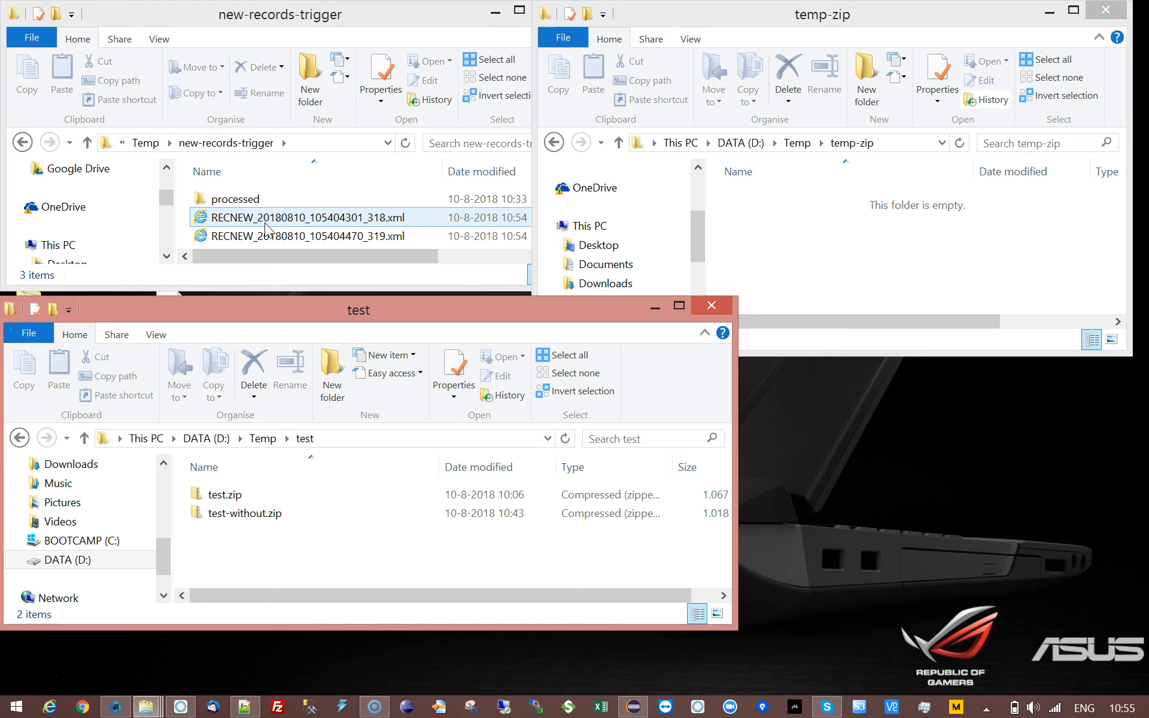
pyautogui.click(707, 307)
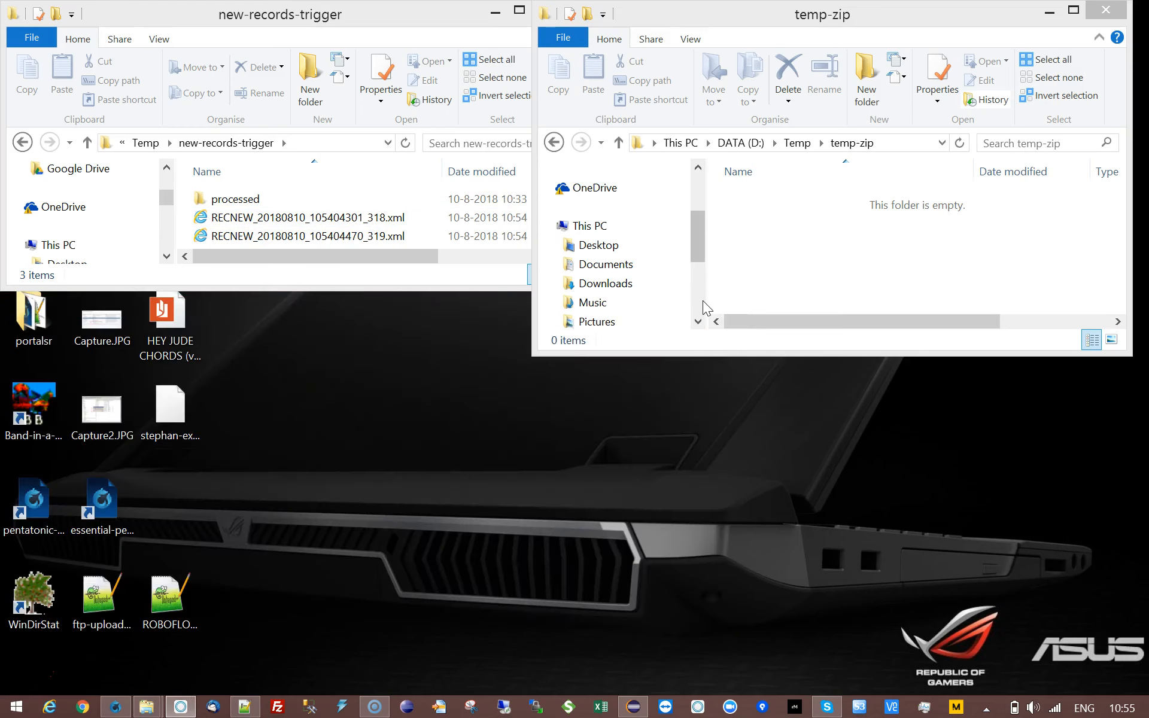
pyautogui.moveTo(769, 7); pyautogui.dragTo(813, 282)
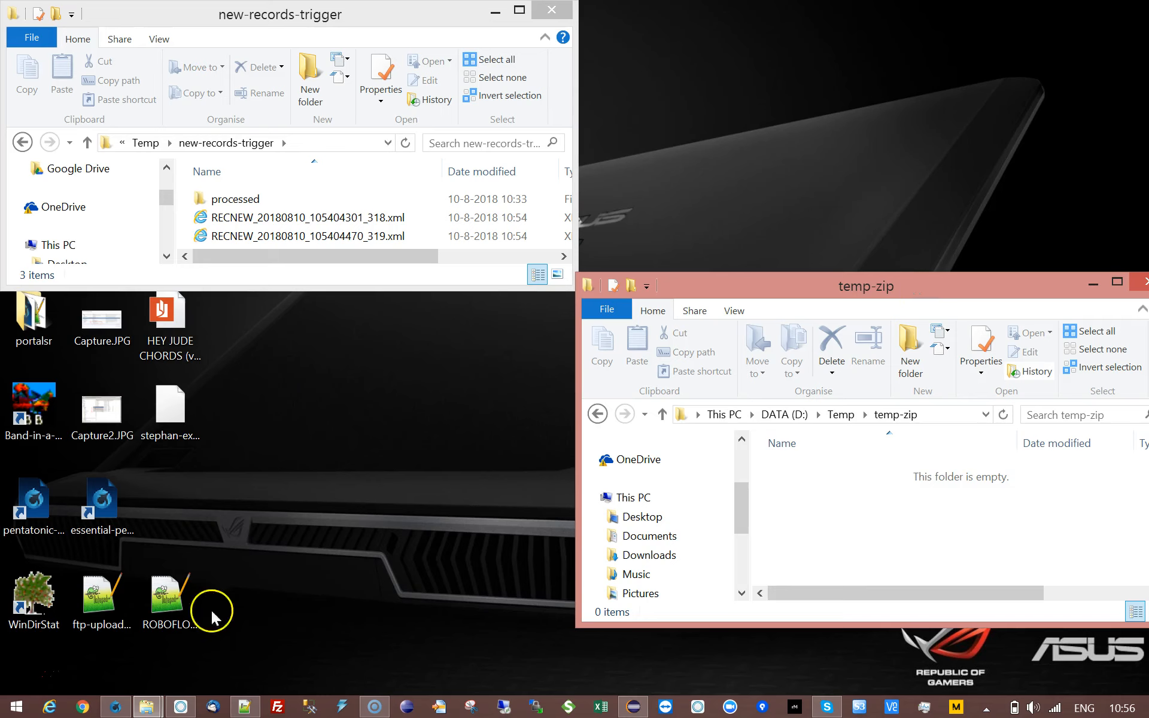
# - Start the hotcollection-find-thumbnail-in-zip workflow in the Cumulus Server Console, and check the trigger folder and the catalog thumbnails
pyautogui.click(114, 709)
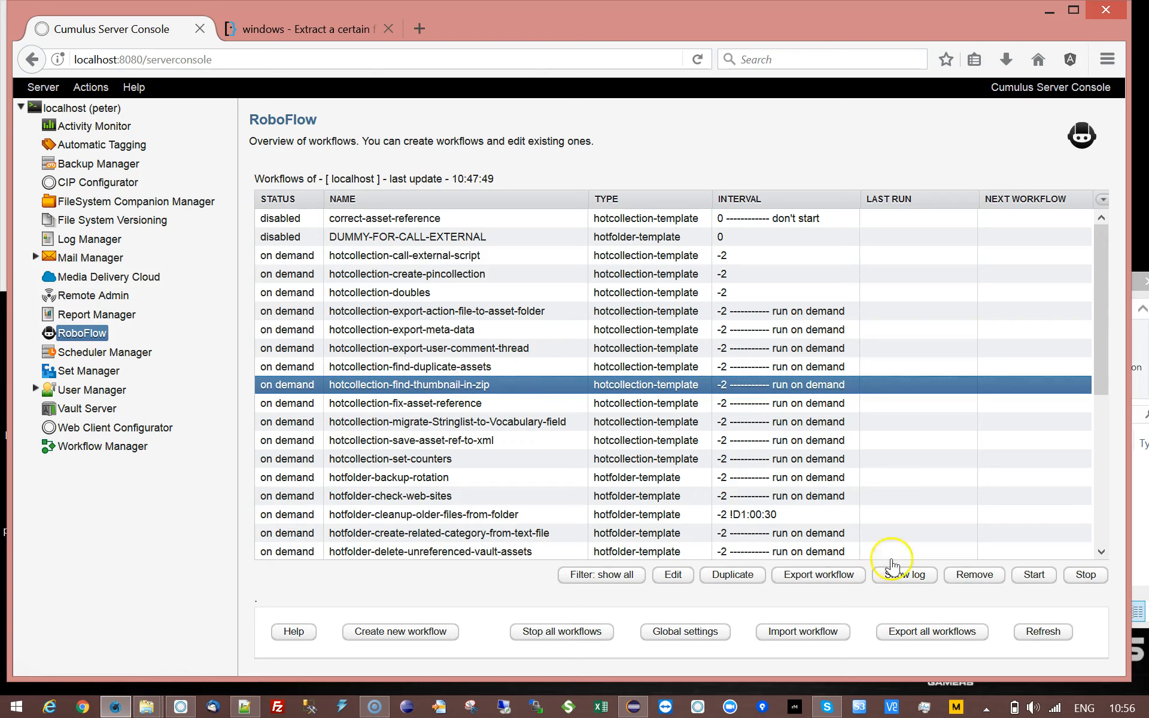
pyautogui.click(1033, 578)
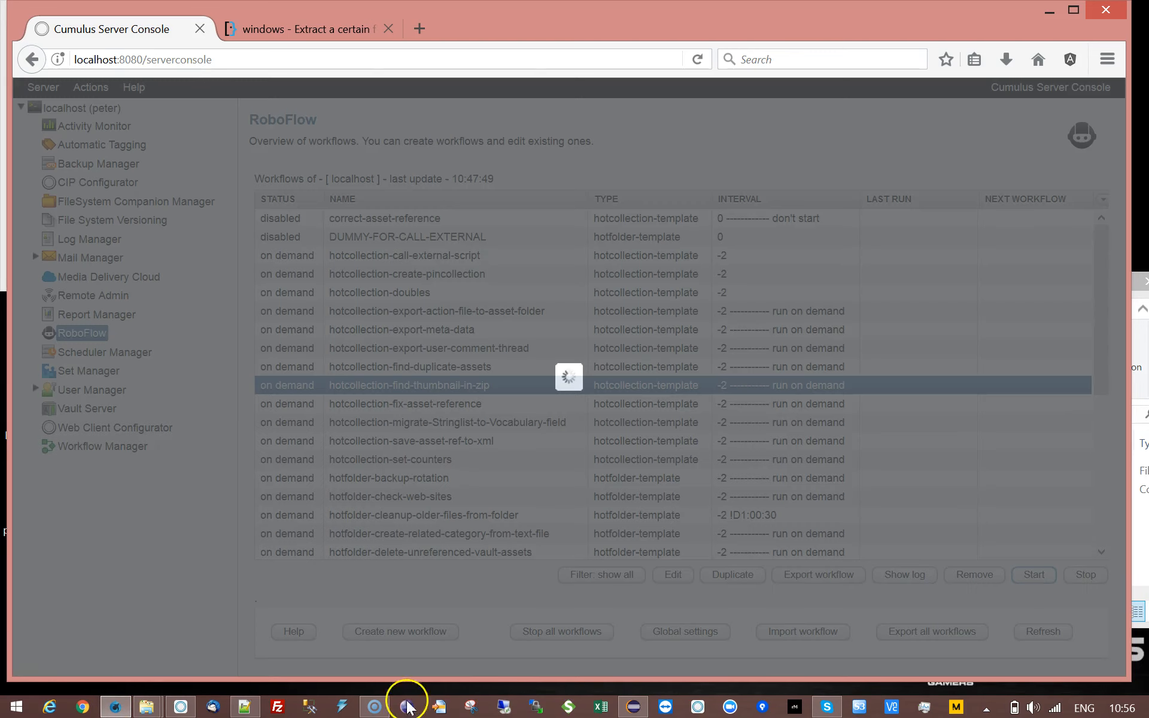
pyautogui.click(123, 705)
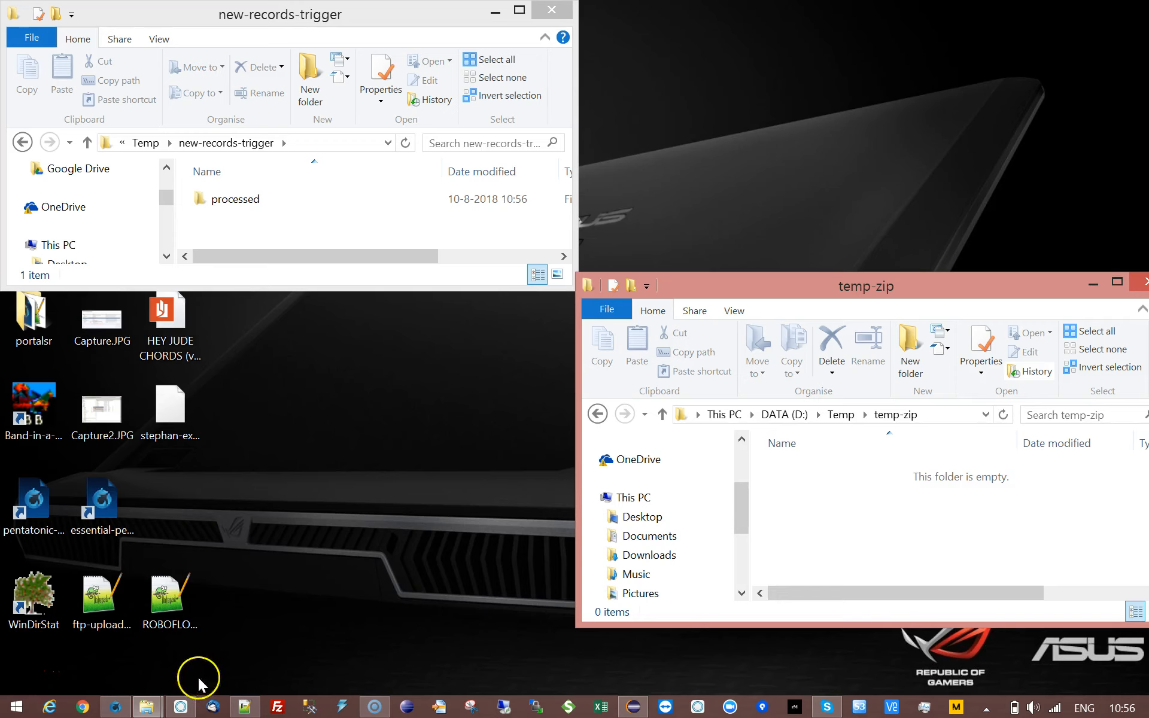
pyautogui.click(183, 710)
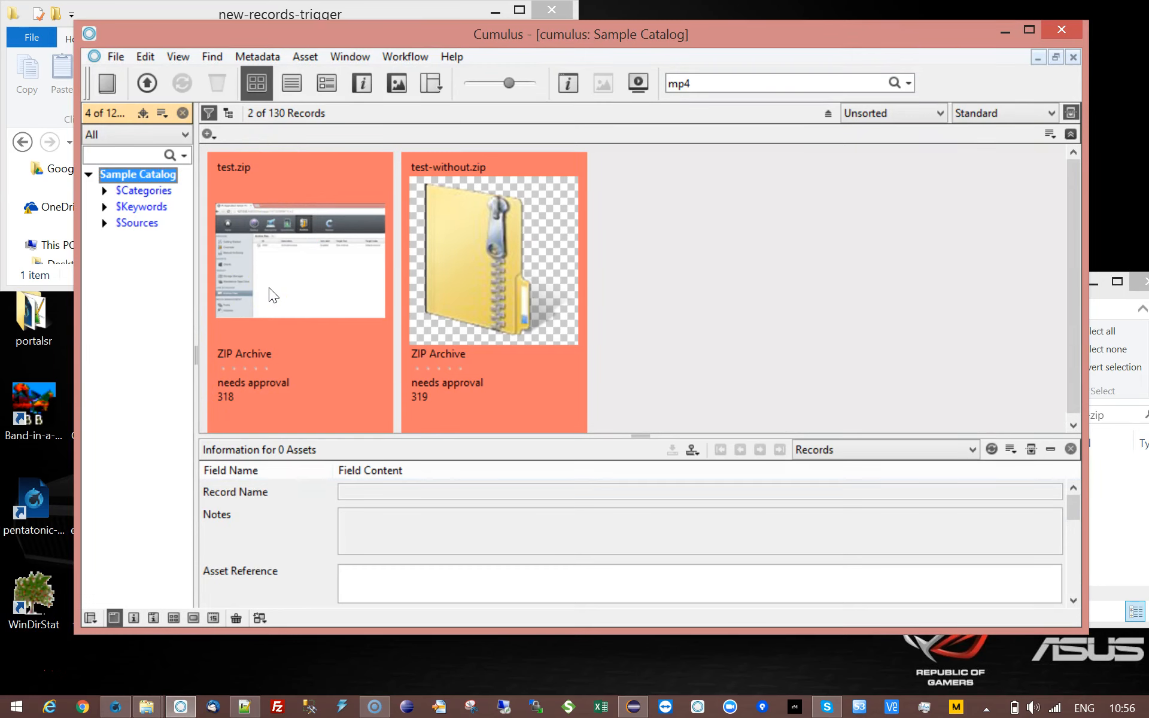
# - Show the log of the hotcollection-find-thumbnail-in-zip workflow in the server console and examine the result for test.zip
pyautogui.click(117, 708)
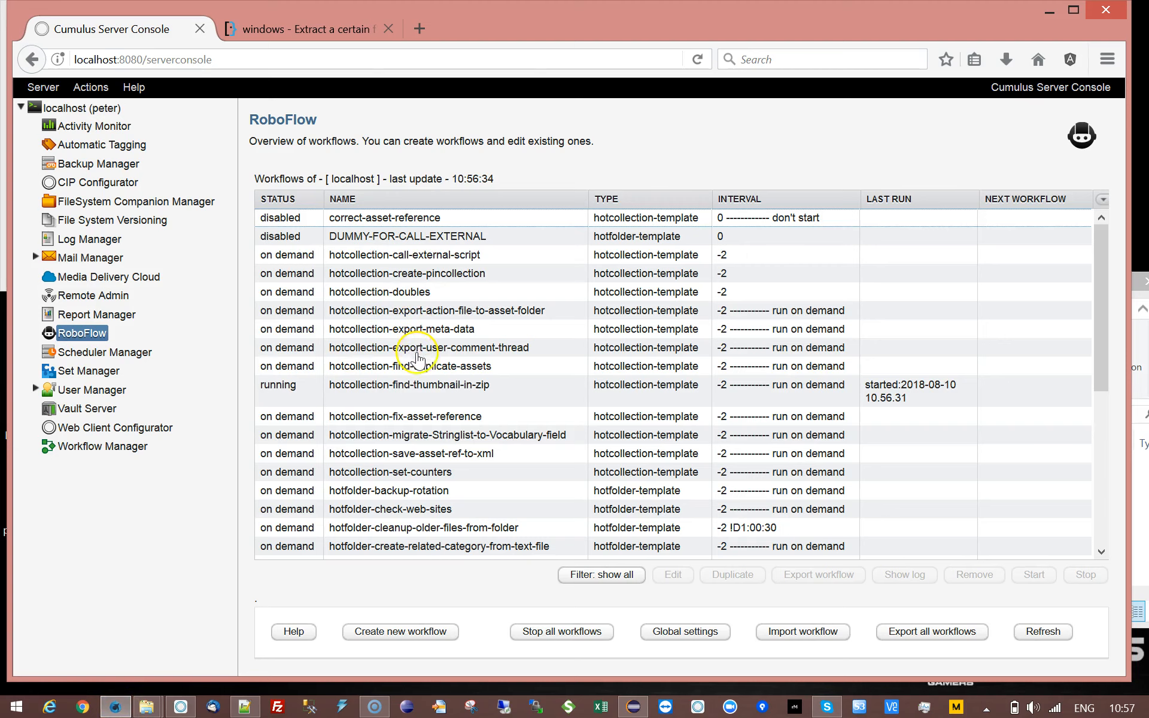
pyautogui.click(426, 399)
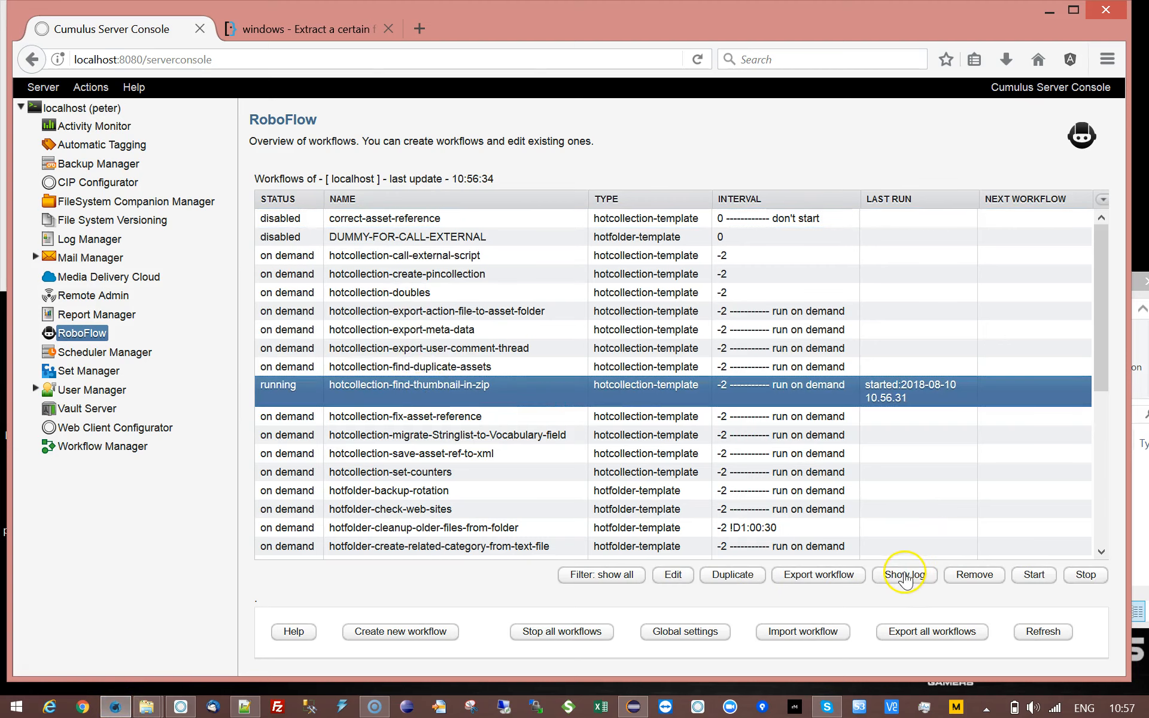
pyautogui.click(905, 576)
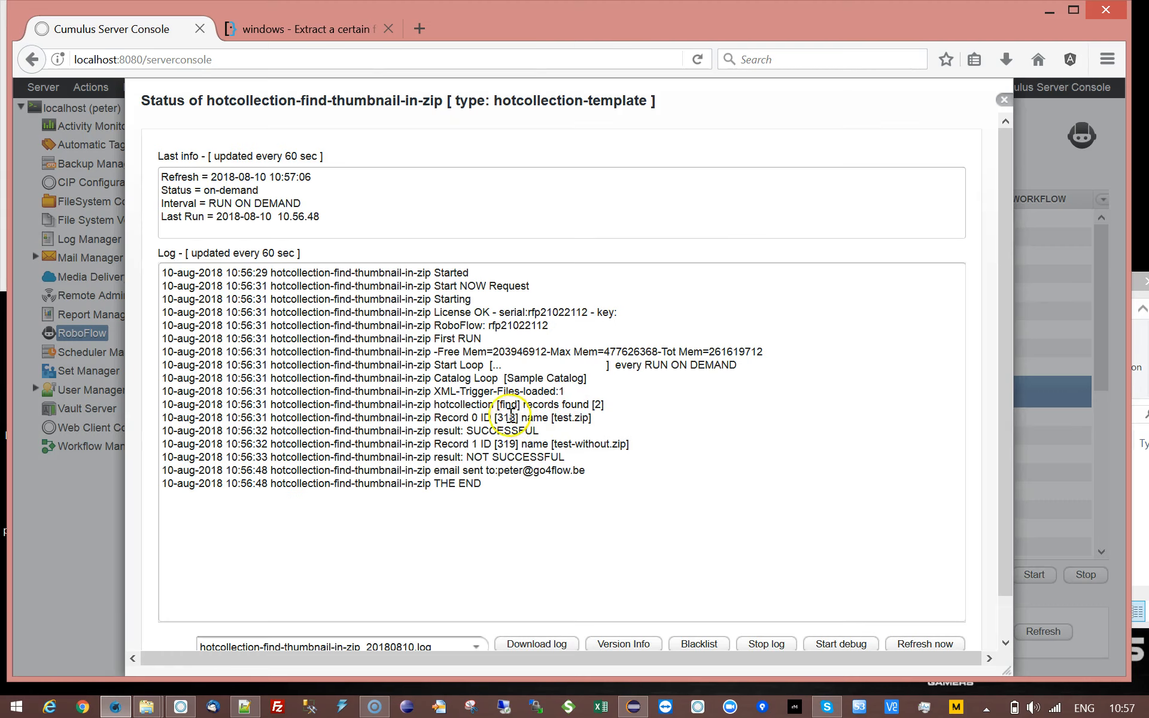
pyautogui.click(553, 417)
pyautogui.moveTo(552, 417); pyautogui.dragTo(596, 417)
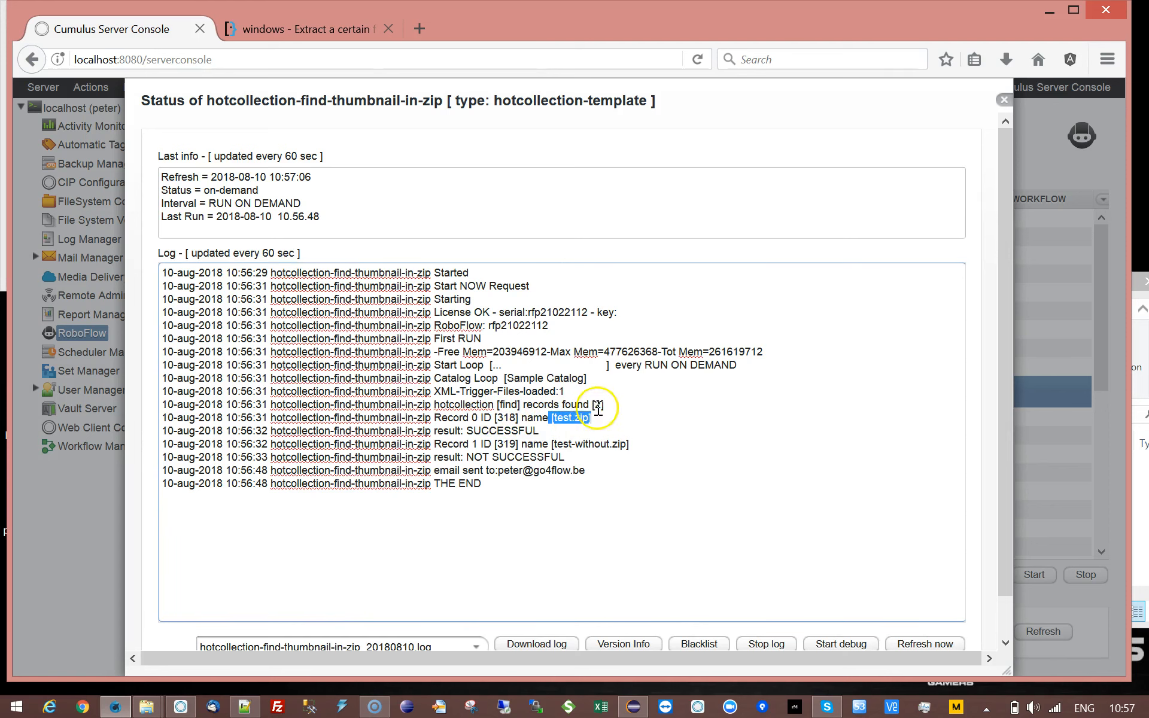
pyautogui.click(605, 408)
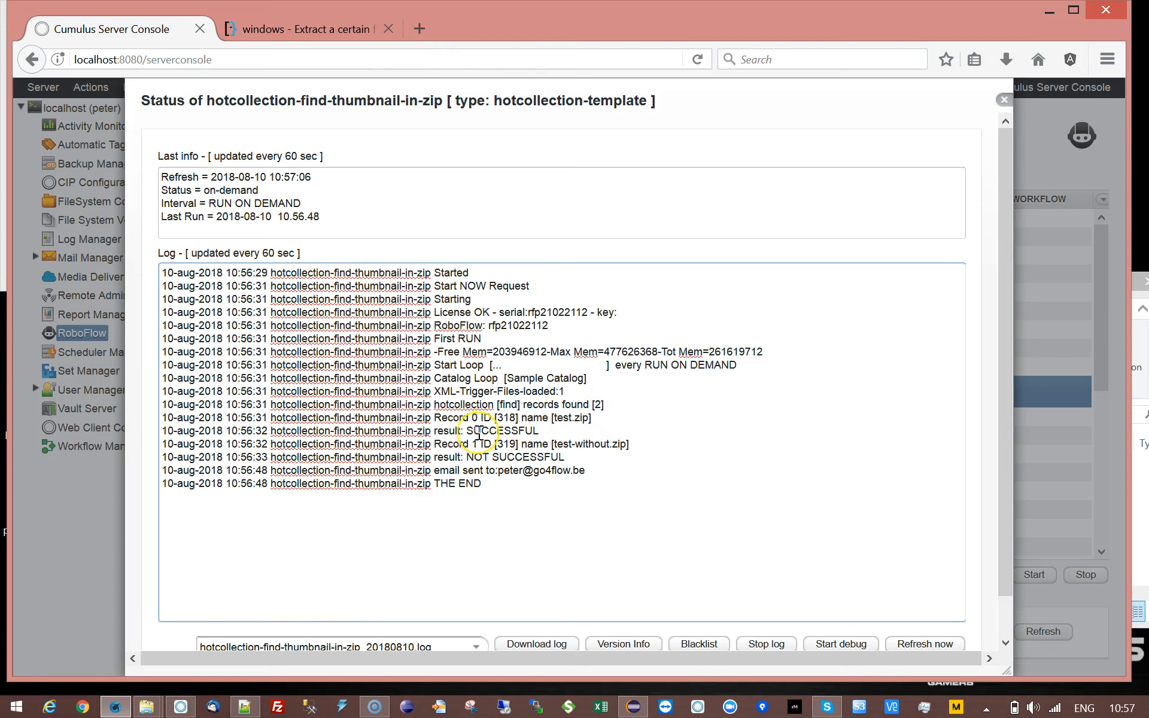
pyautogui.doubleClick(480, 432)
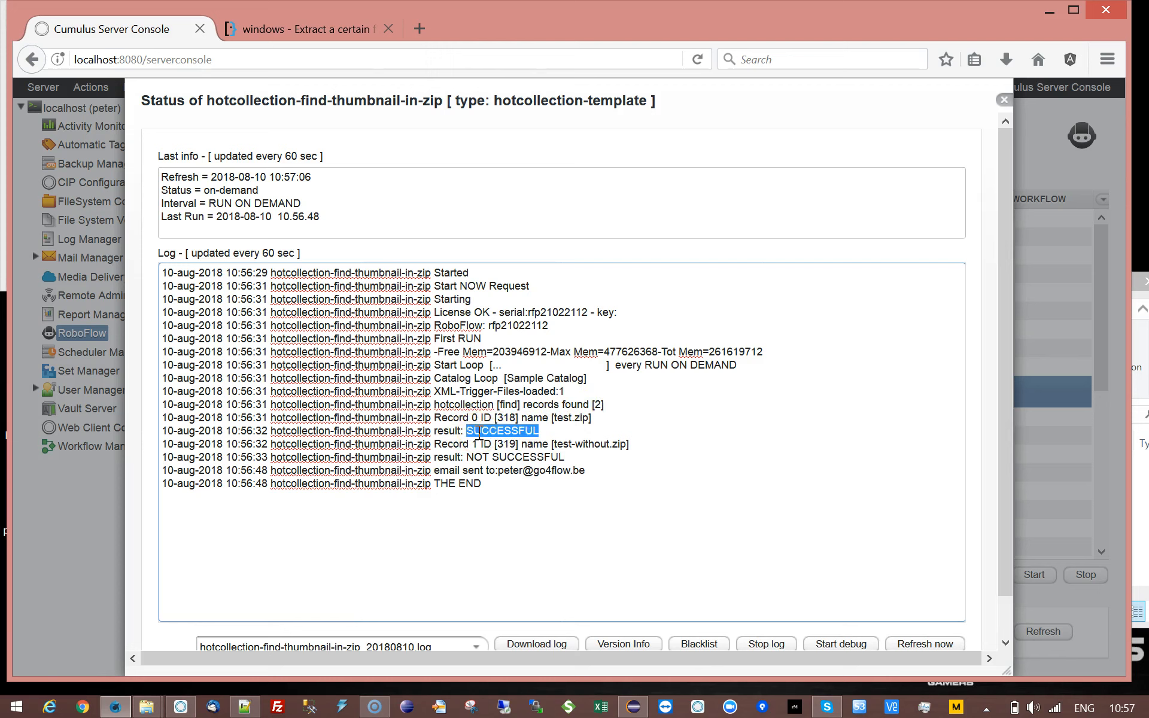
# - Examine the logged result for test-without.zip and close the status log of the hotcollection-find-thumbnail-in-zip workflow
pyautogui.moveTo(553, 443); pyautogui.dragTo(642, 440)
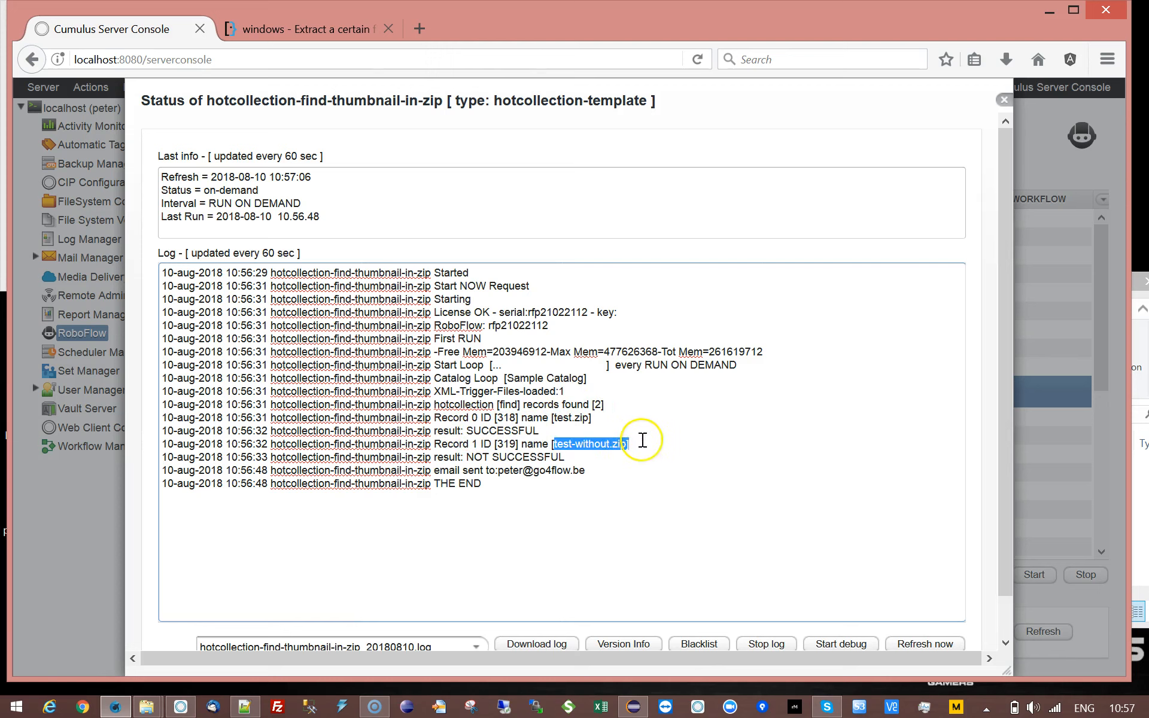
pyautogui.click(642, 441)
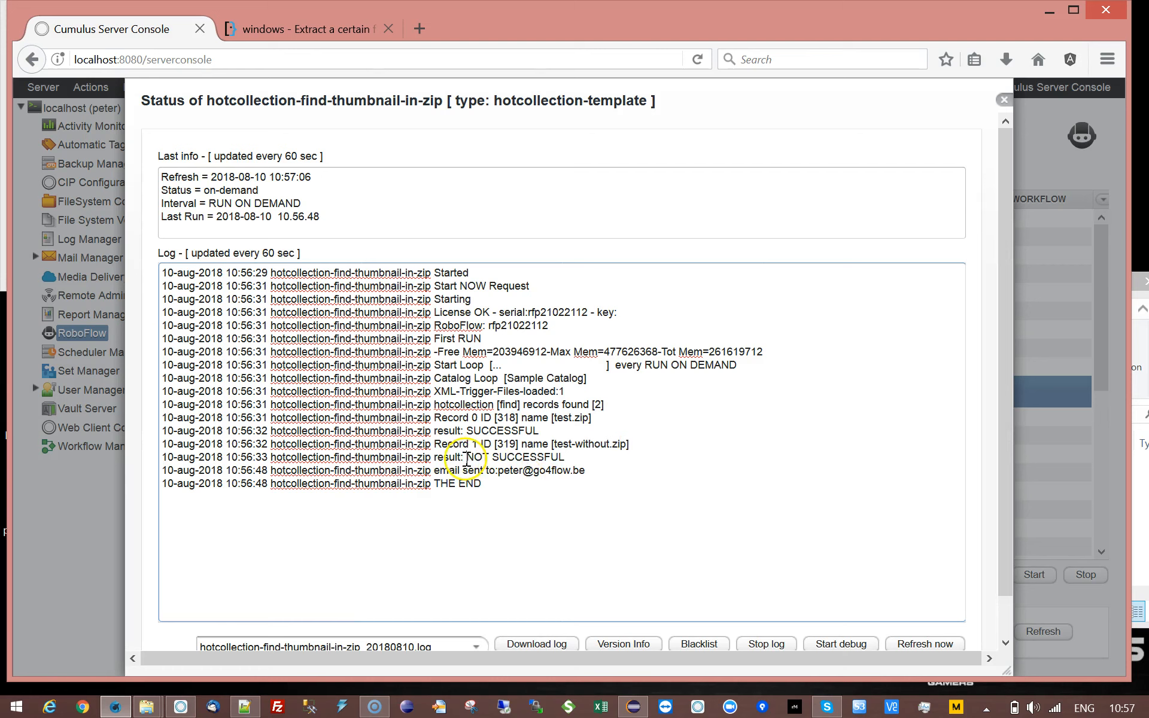
pyautogui.moveTo(466, 457); pyautogui.dragTo(572, 457)
pyautogui.click(574, 455)
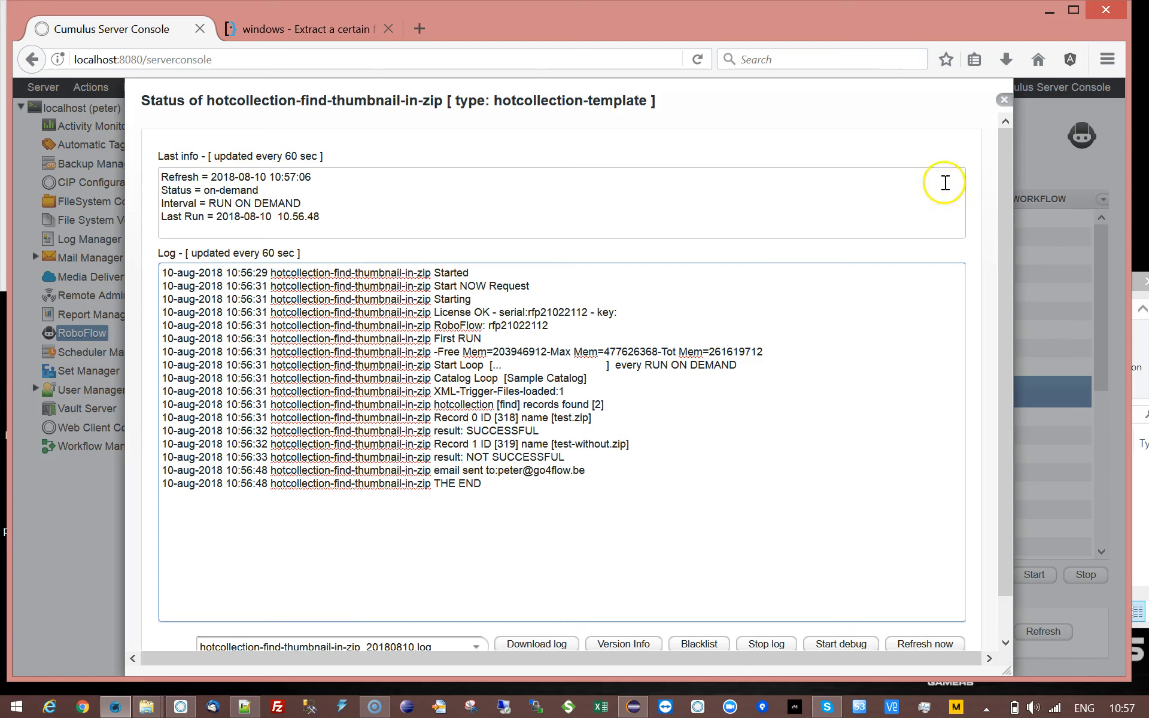
pyautogui.click(1005, 100)
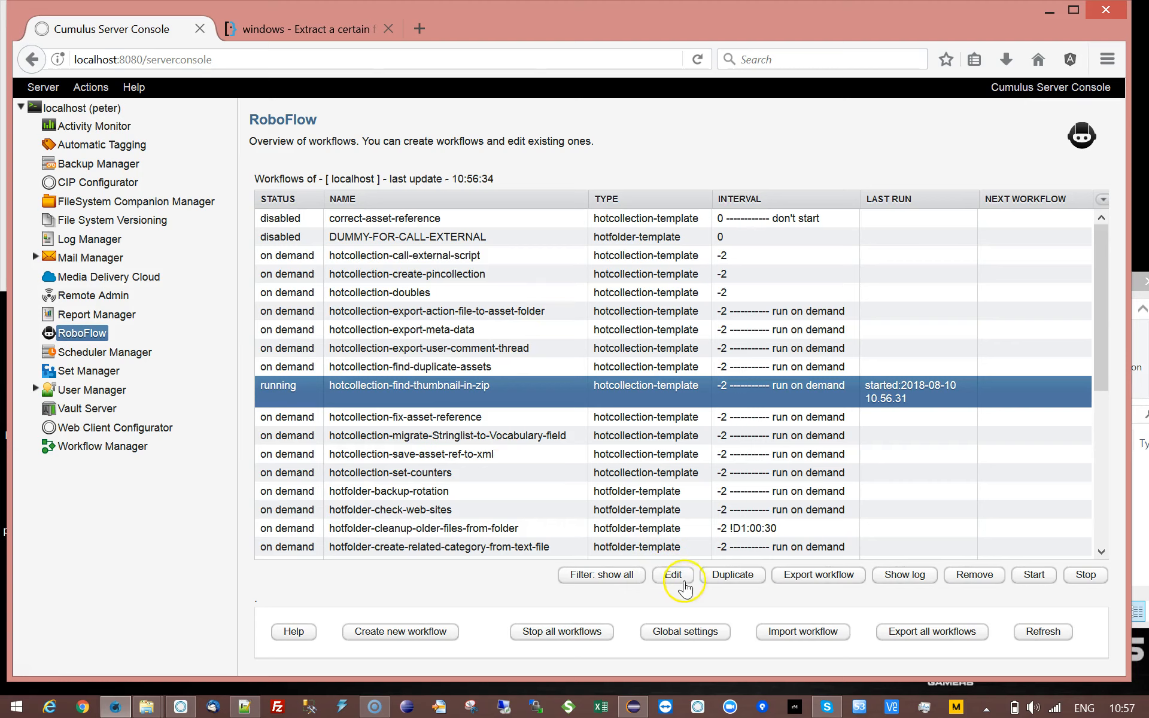
# - Open the hotcollection-find-thumbnail-in-zip workflow's settings and review its Cumulus query, Import trigger folder and Notify email parameters
pyautogui.click(682, 578)
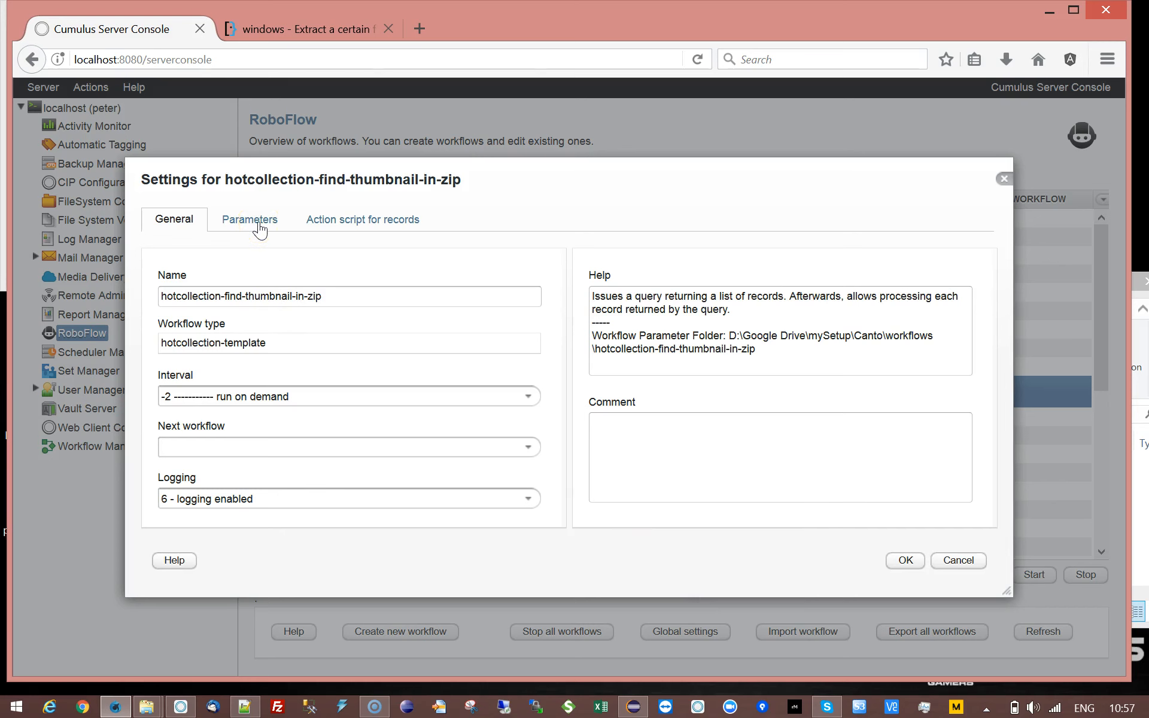
pyautogui.click(259, 228)
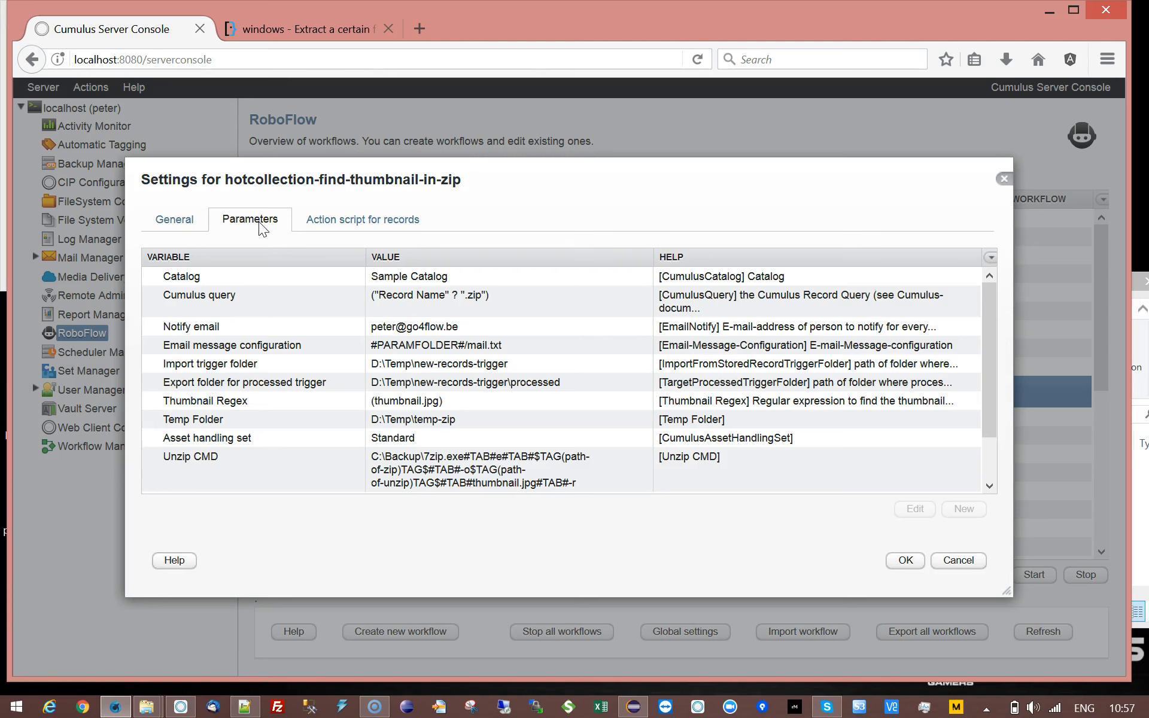
pyautogui.click(423, 313)
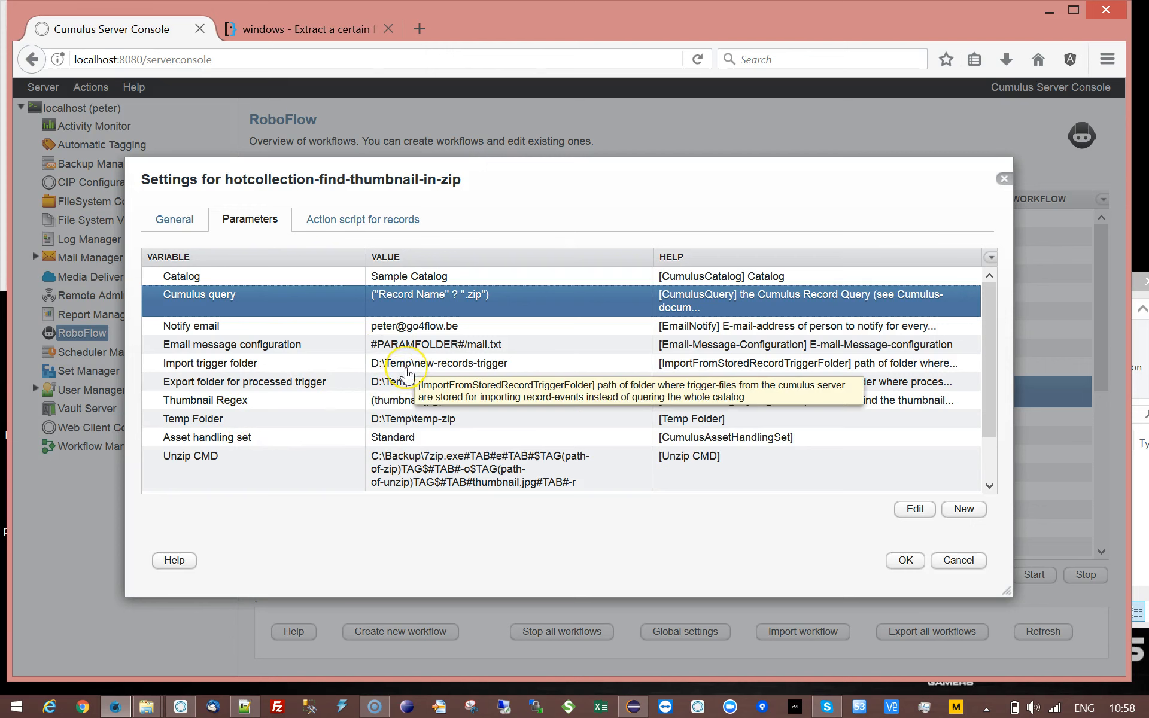
pyautogui.click(407, 367)
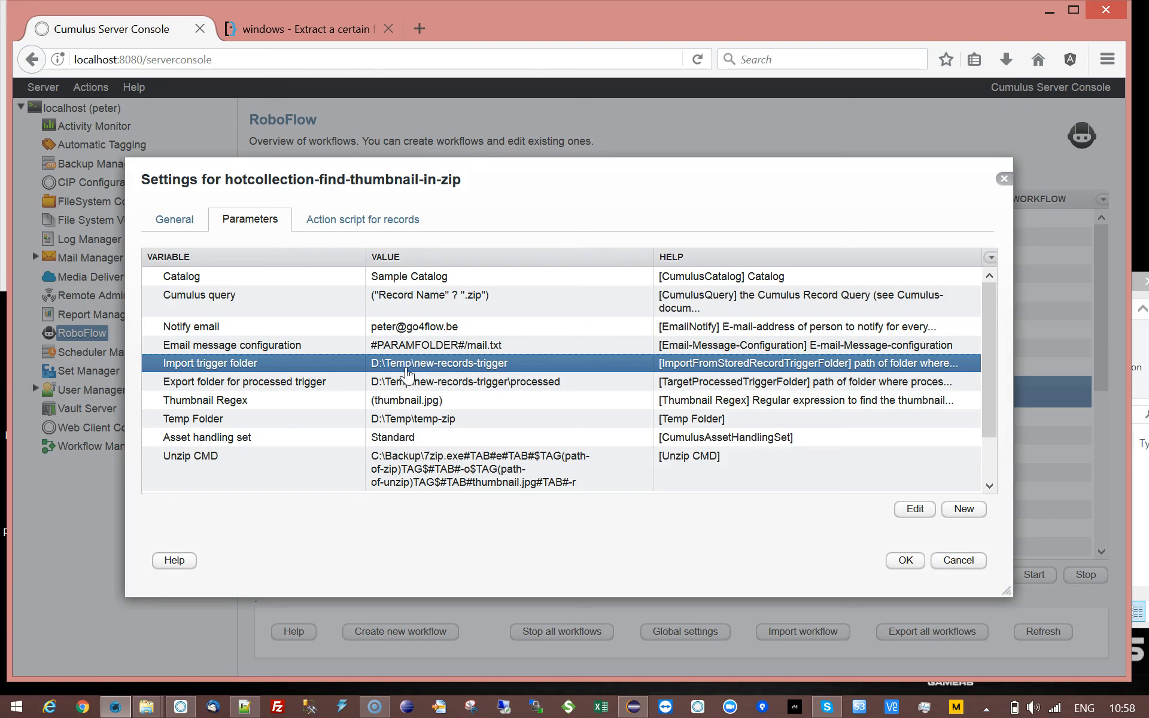
pyautogui.click(462, 297)
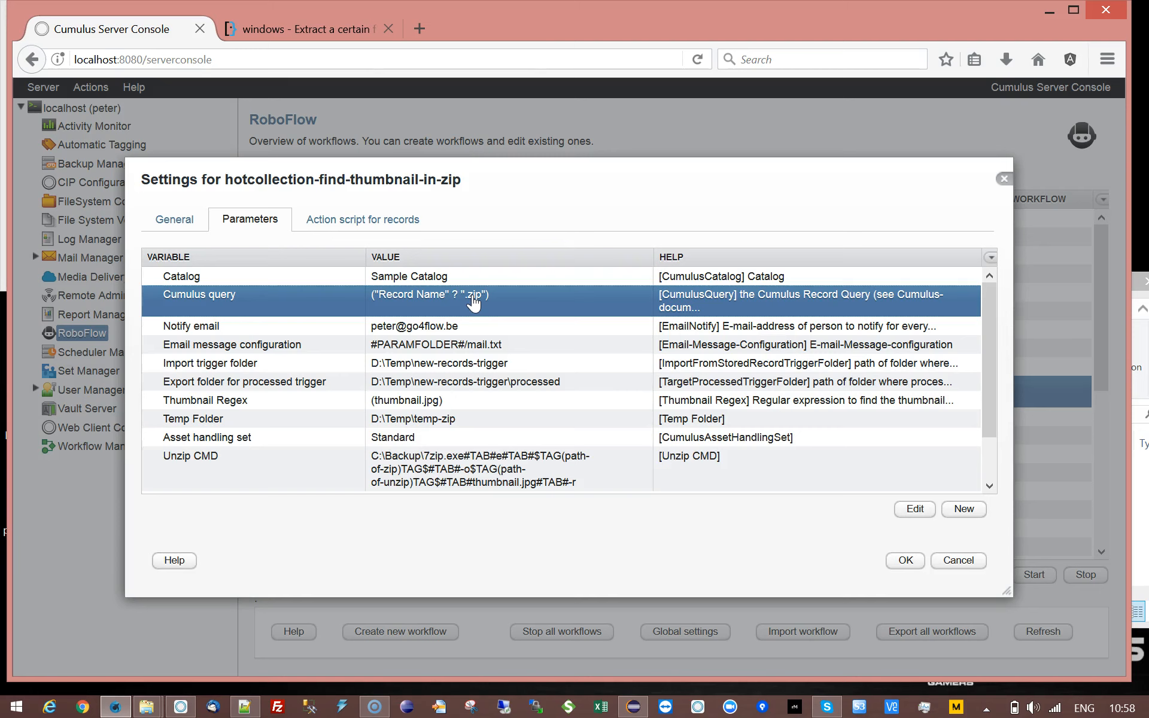
pyautogui.click(270, 366)
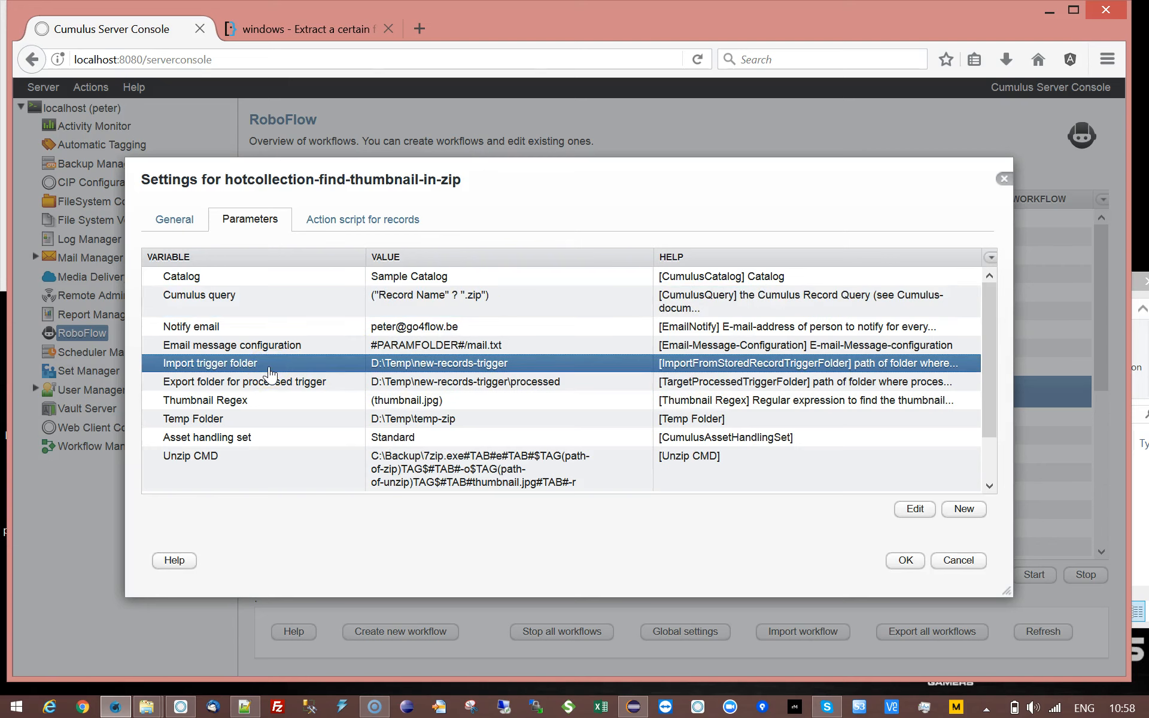
pyautogui.click(455, 307)
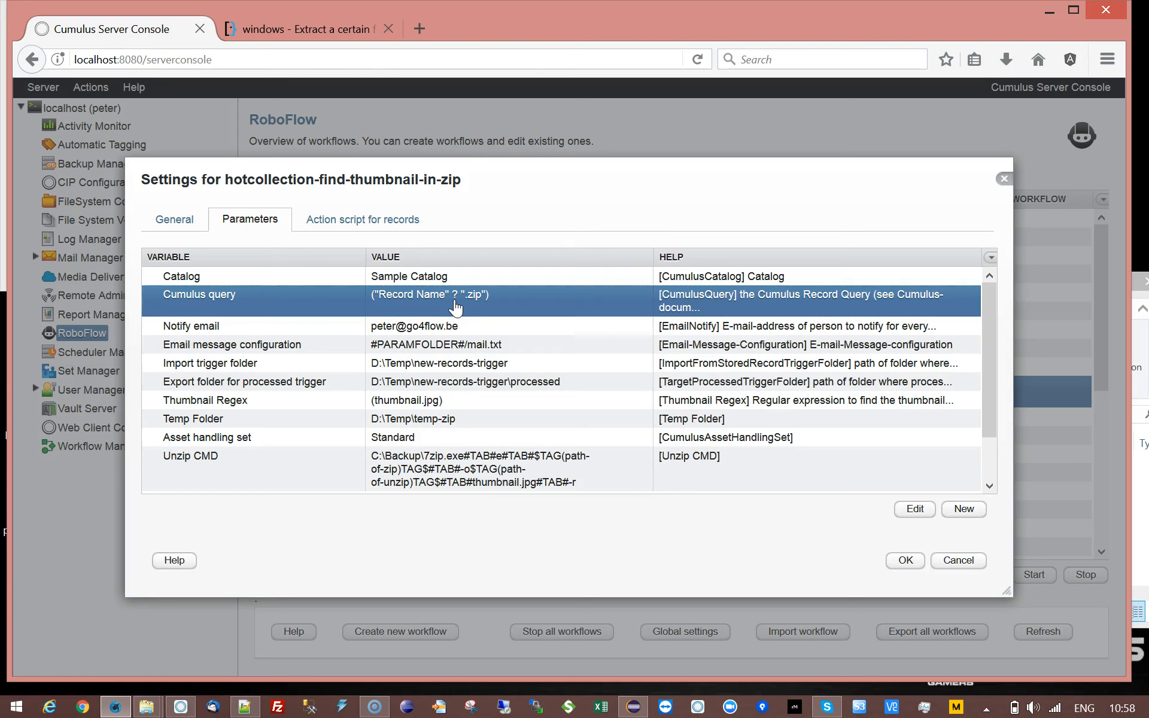
pyautogui.click(476, 328)
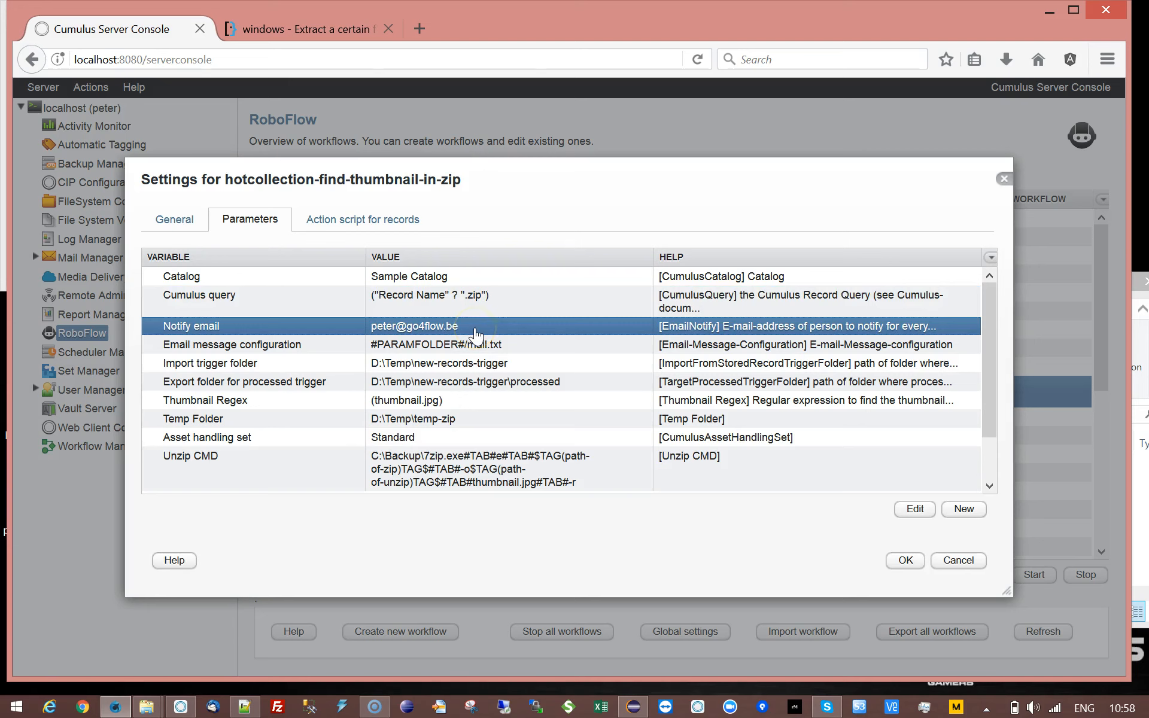
# - Open the mail file behind the Email message configuration parameter and examine the EmailMessage tag line in its bodymail section
pyautogui.click(537, 344)
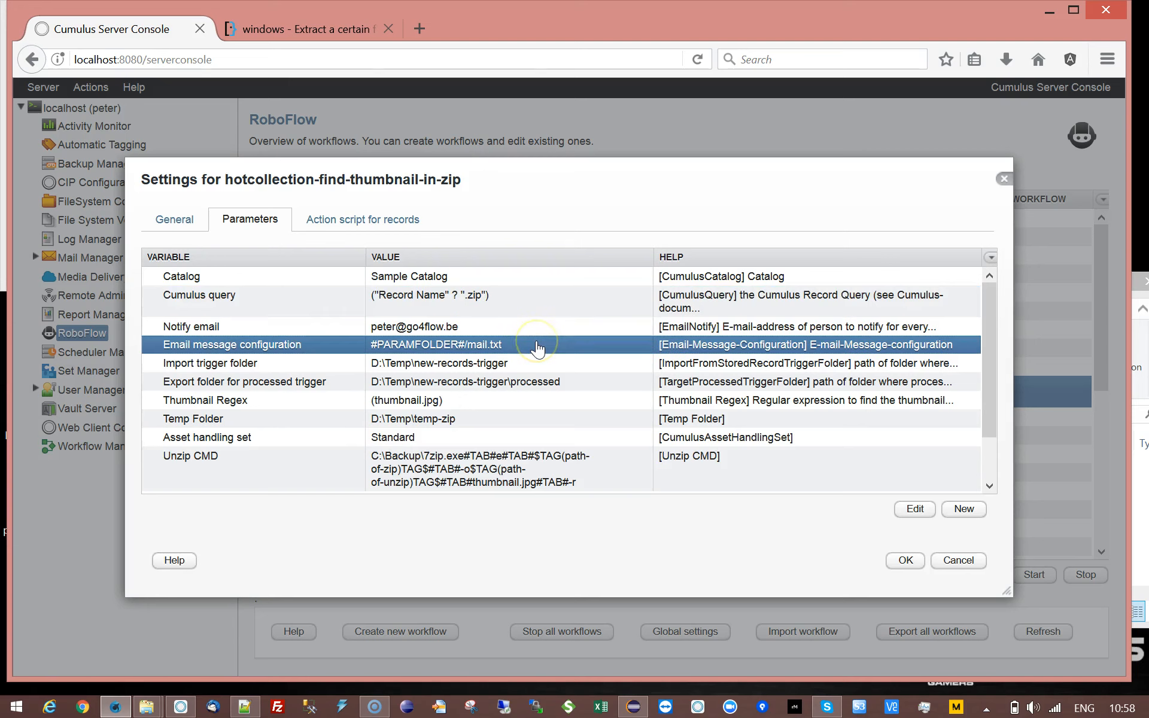
pyautogui.doubleClick(537, 348)
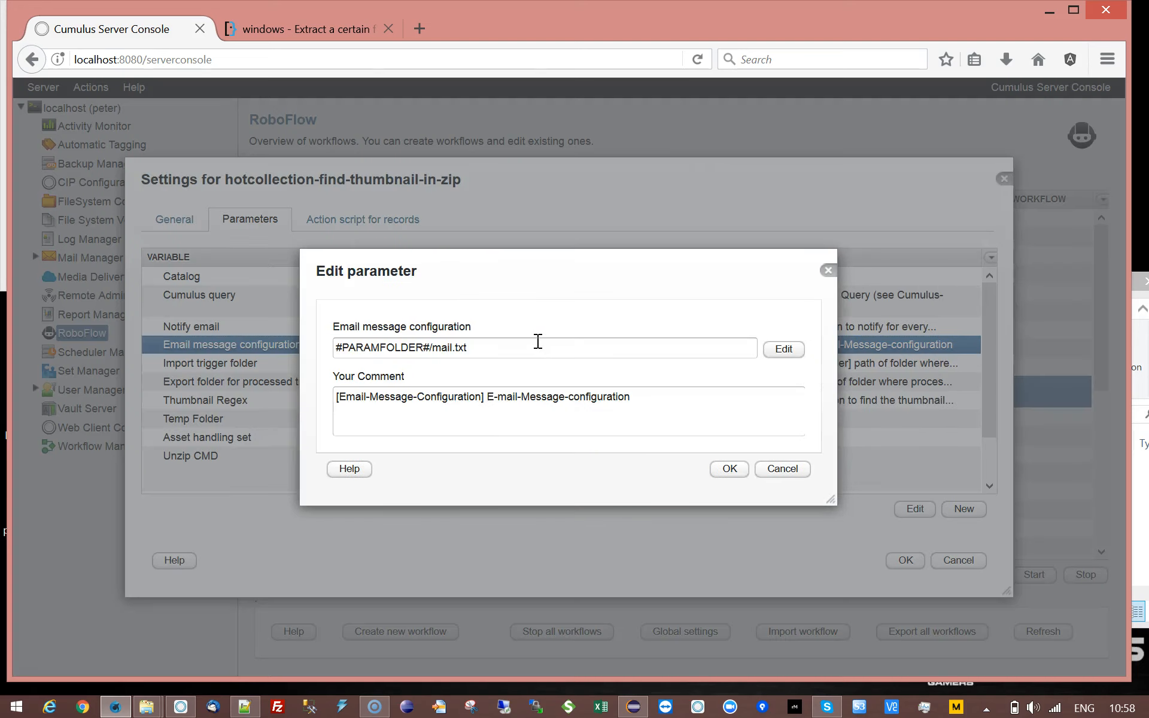
pyautogui.click(781, 349)
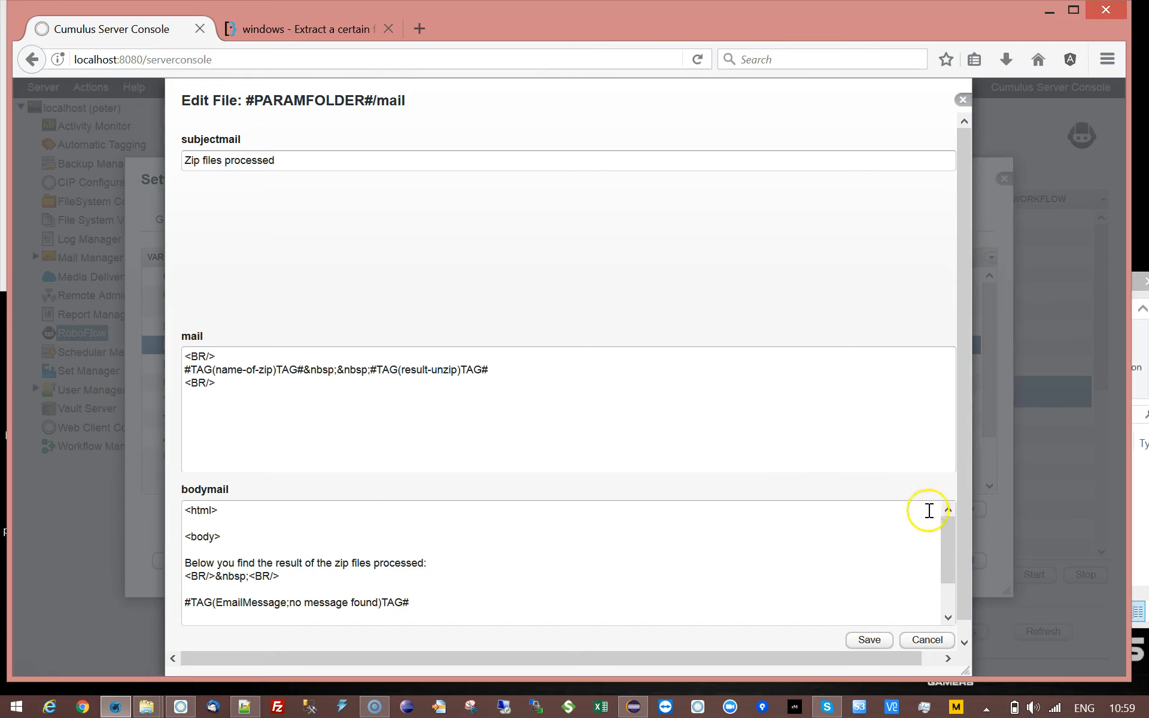
pyautogui.click(947, 525)
pyautogui.moveTo(947, 525)
pyautogui.mouseDown()
pyautogui.moveTo(946, 561)
pyautogui.moveTo(946, 534)
pyautogui.mouseUp()
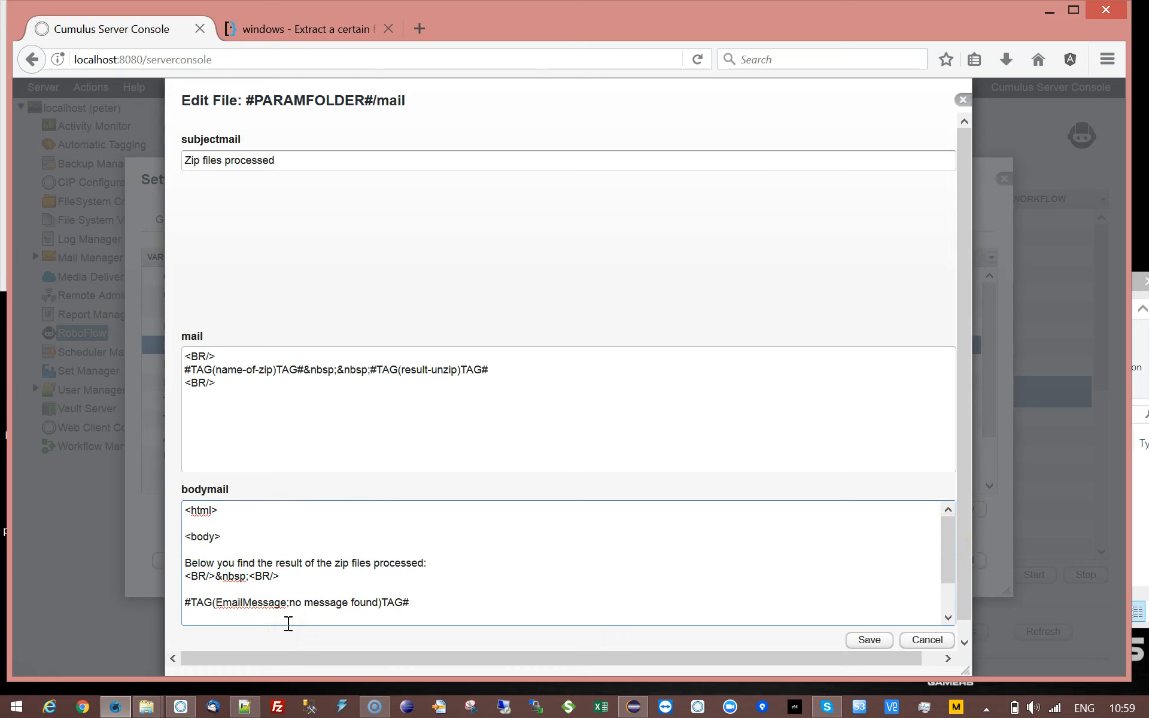
pyautogui.click(190, 606)
pyautogui.moveTo(190, 606); pyautogui.dragTo(413, 603)
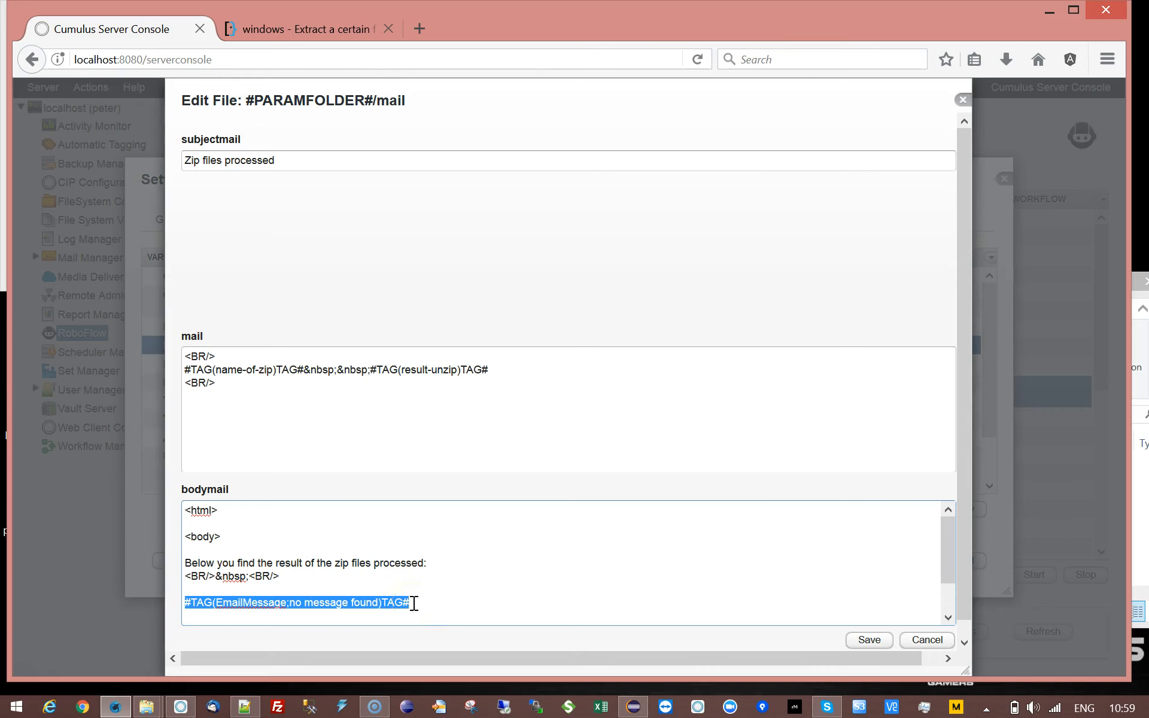
pyautogui.click(393, 608)
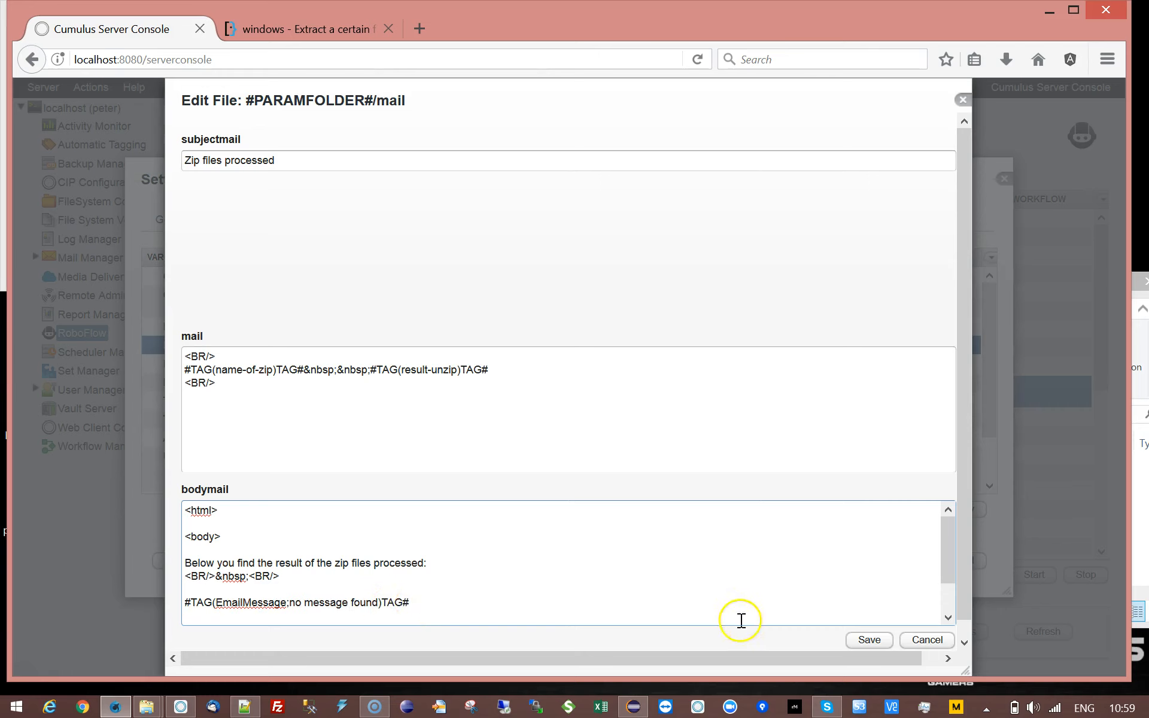
# - Examine the template lines in the mail section of the file, and leave the file and the parameter without saving
pyautogui.doubleClick(272, 604)
pyautogui.moveTo(185, 353); pyautogui.dragTo(220, 447)
pyautogui.click(219, 446)
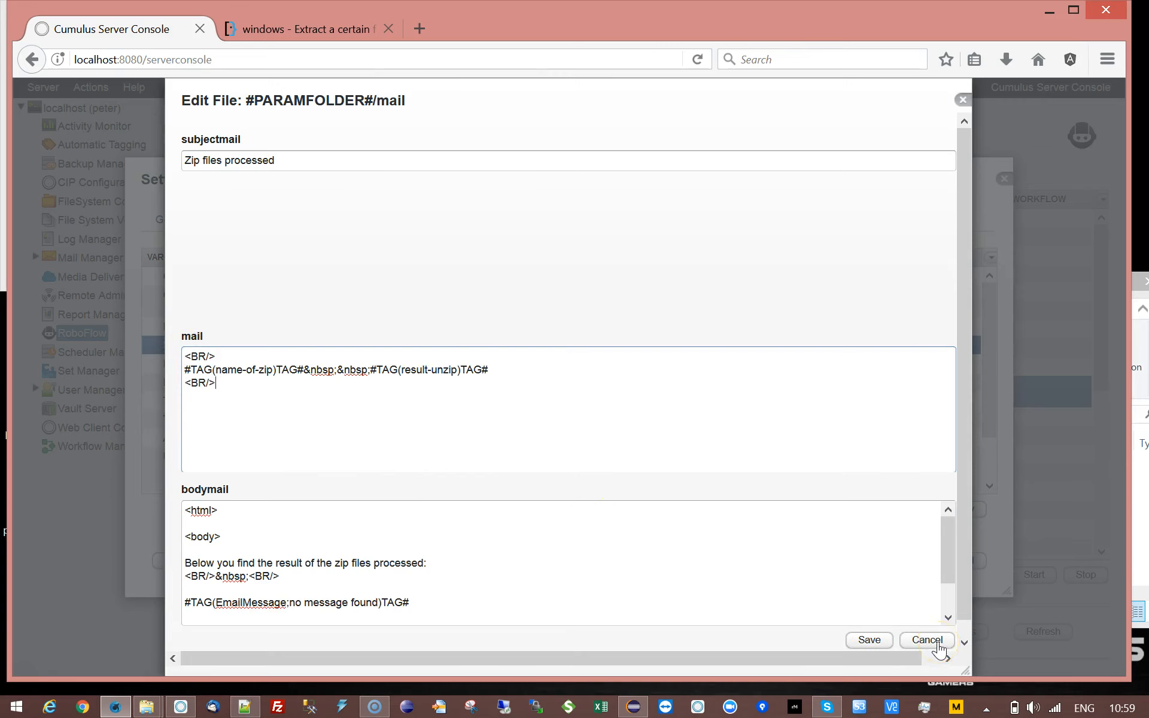
pyautogui.click(937, 645)
pyautogui.click(786, 470)
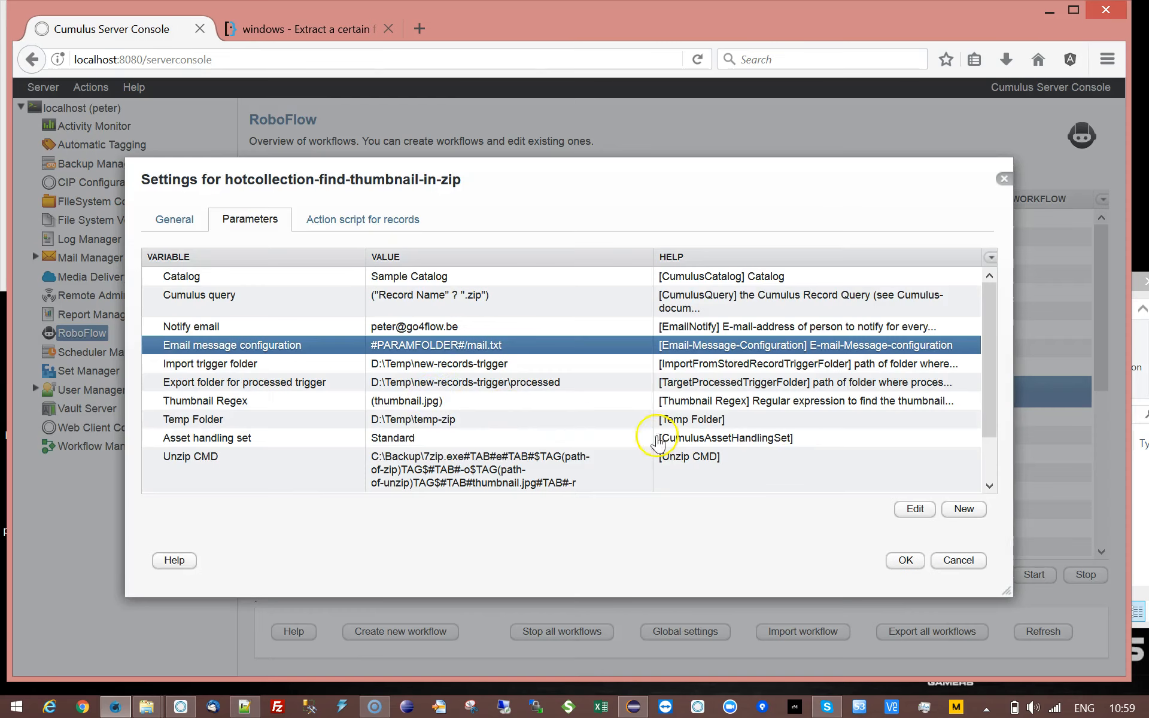
# - Review the Import trigger folder, Export folder for processed trigger, Thumbnail Regex, Temp Folder and Asset handling set parameters
pyautogui.click(411, 366)
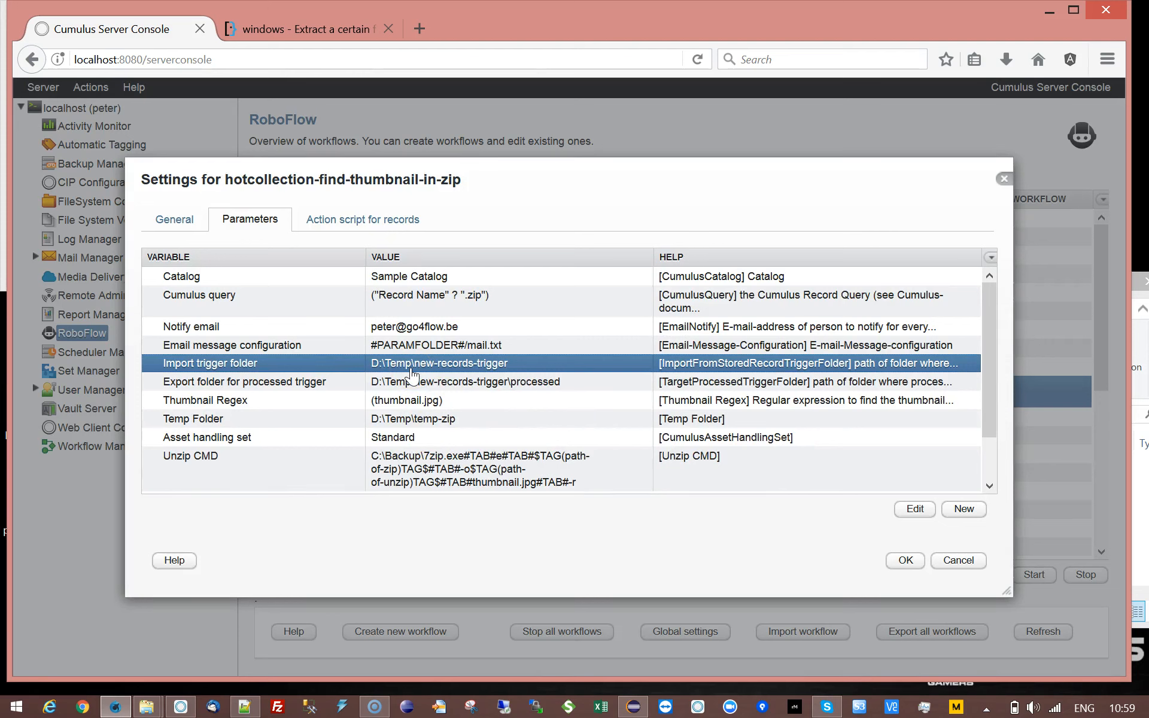
pyautogui.click(336, 389)
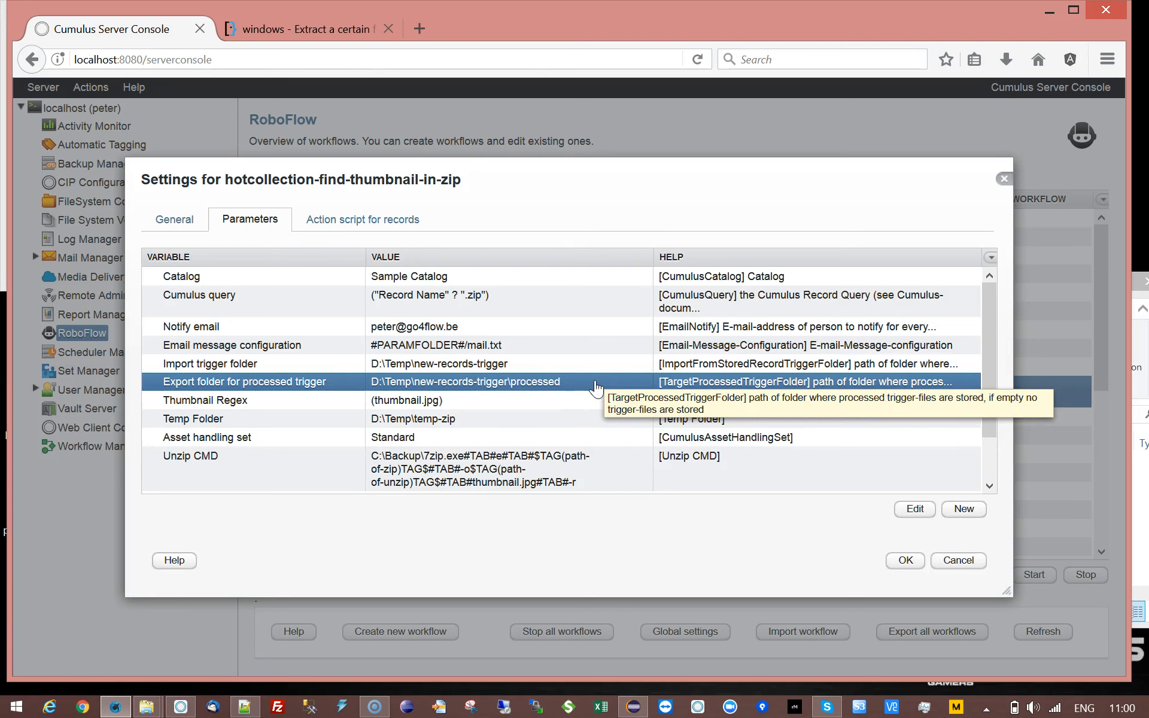
pyautogui.click(270, 409)
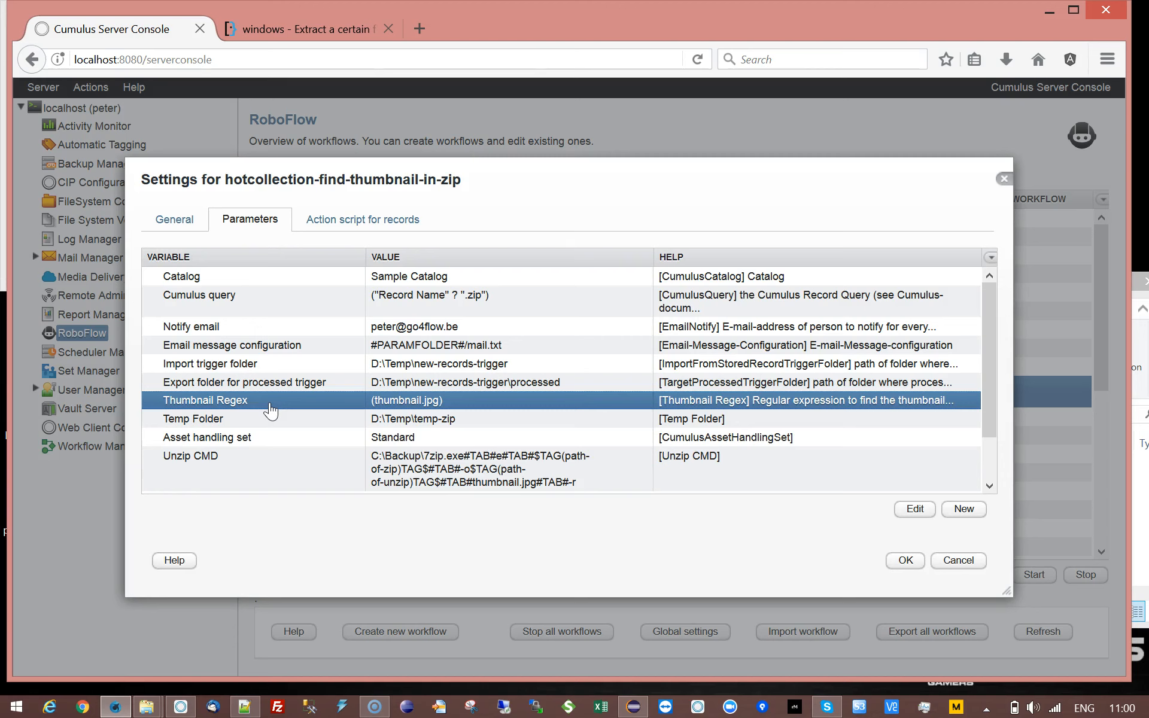
pyautogui.click(408, 422)
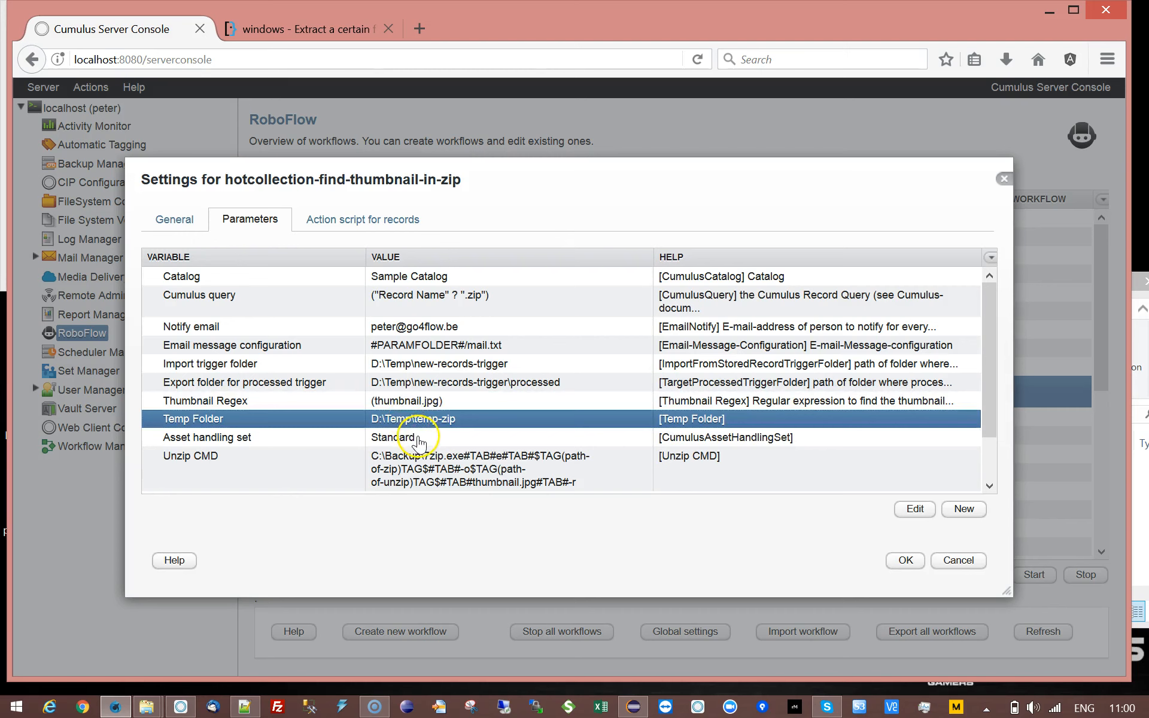
pyautogui.click(412, 440)
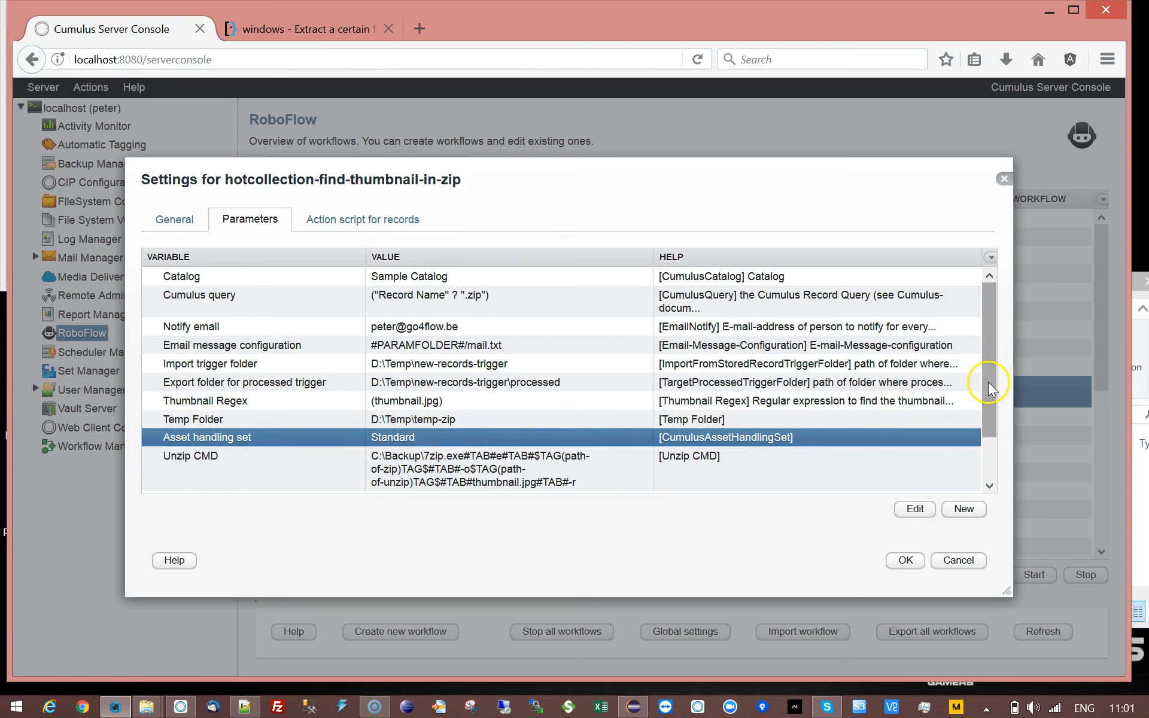
# - Examine the 7zip command line in the Unzip CMD parameter at the end of the parameter list
pyautogui.scroll(-3, 993, 462)
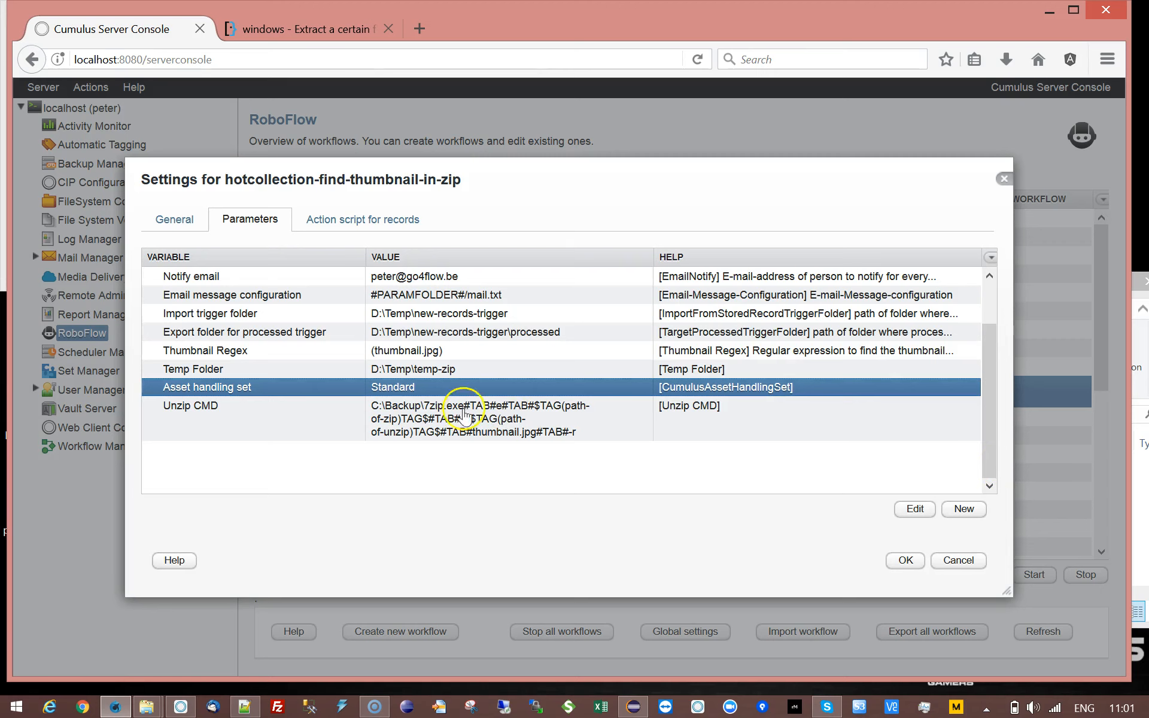
pyautogui.click(177, 426)
pyautogui.click(384, 407)
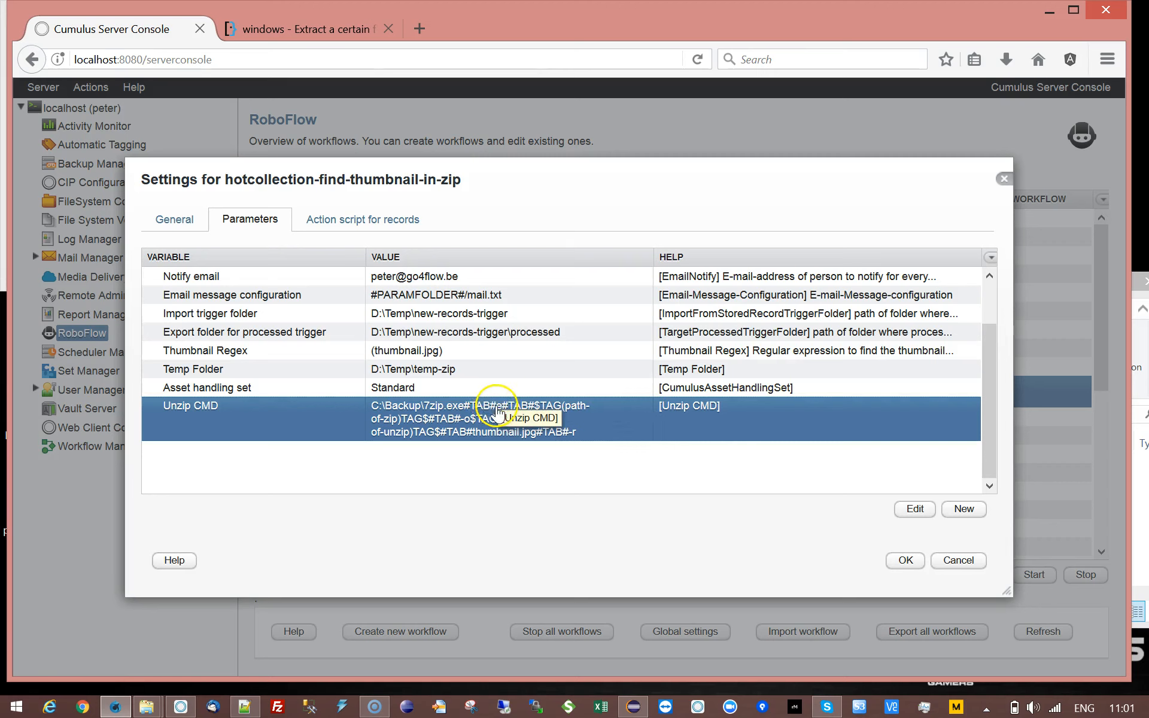
pyautogui.click(541, 407)
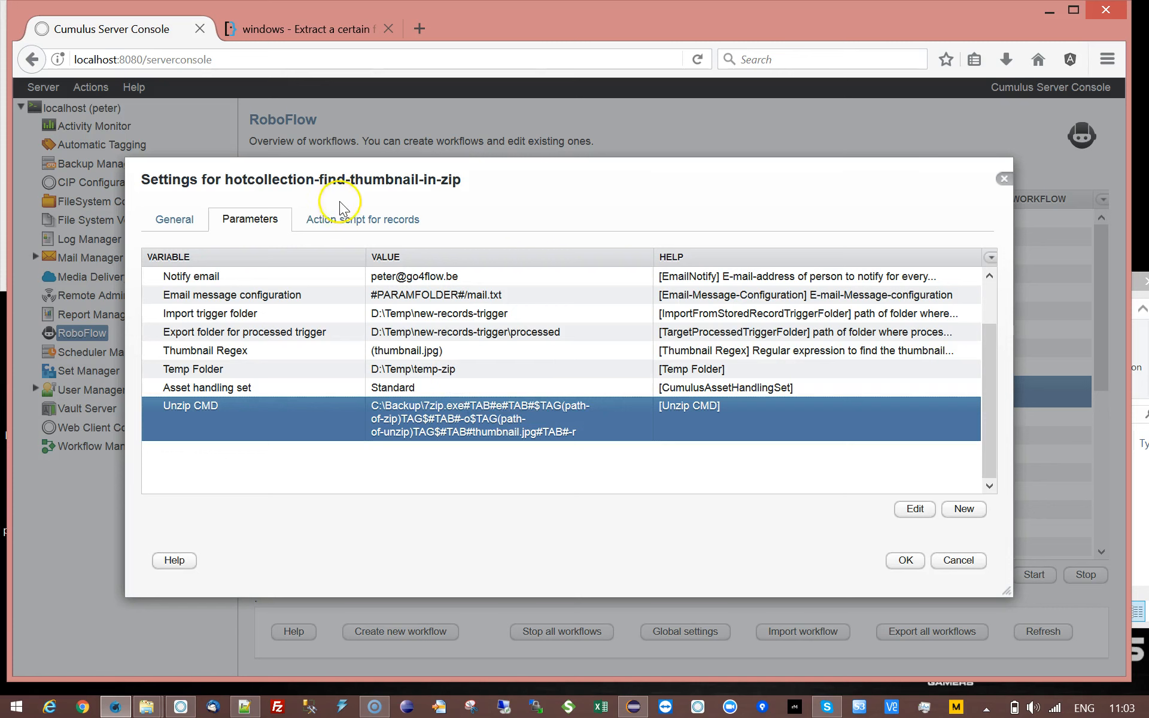
# - Show the action script for records and review its first actions, which store the temp-folder path and the <debug> text
pyautogui.click(344, 234)
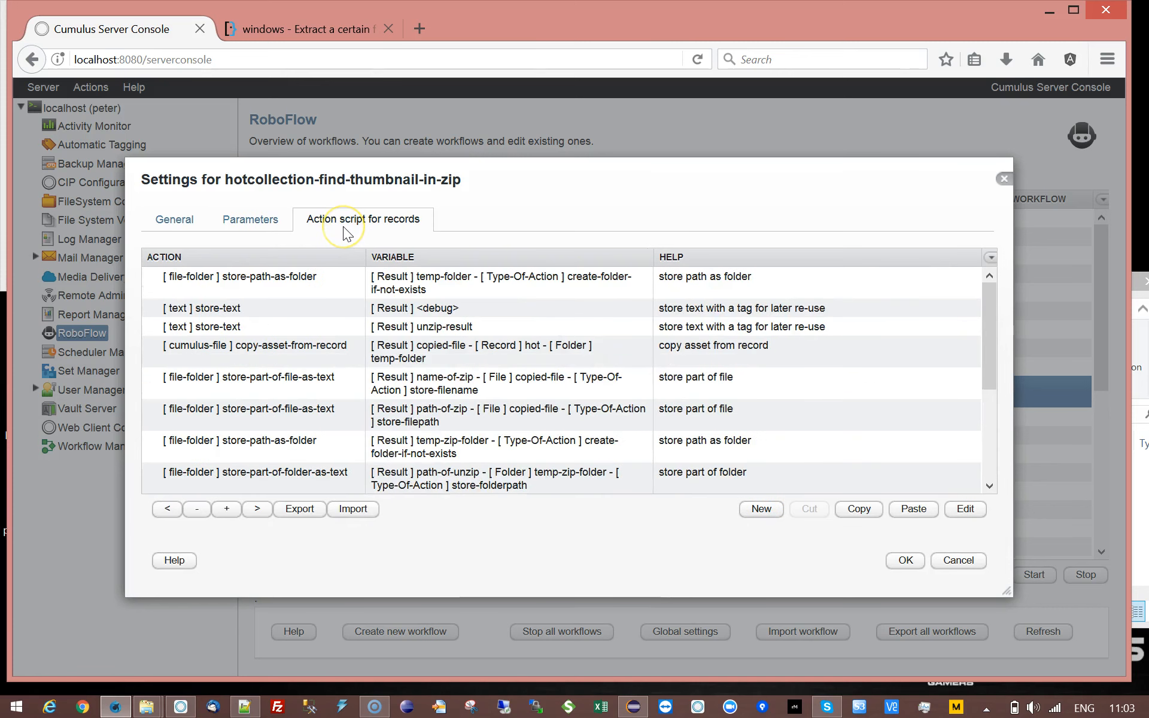
pyautogui.click(284, 291)
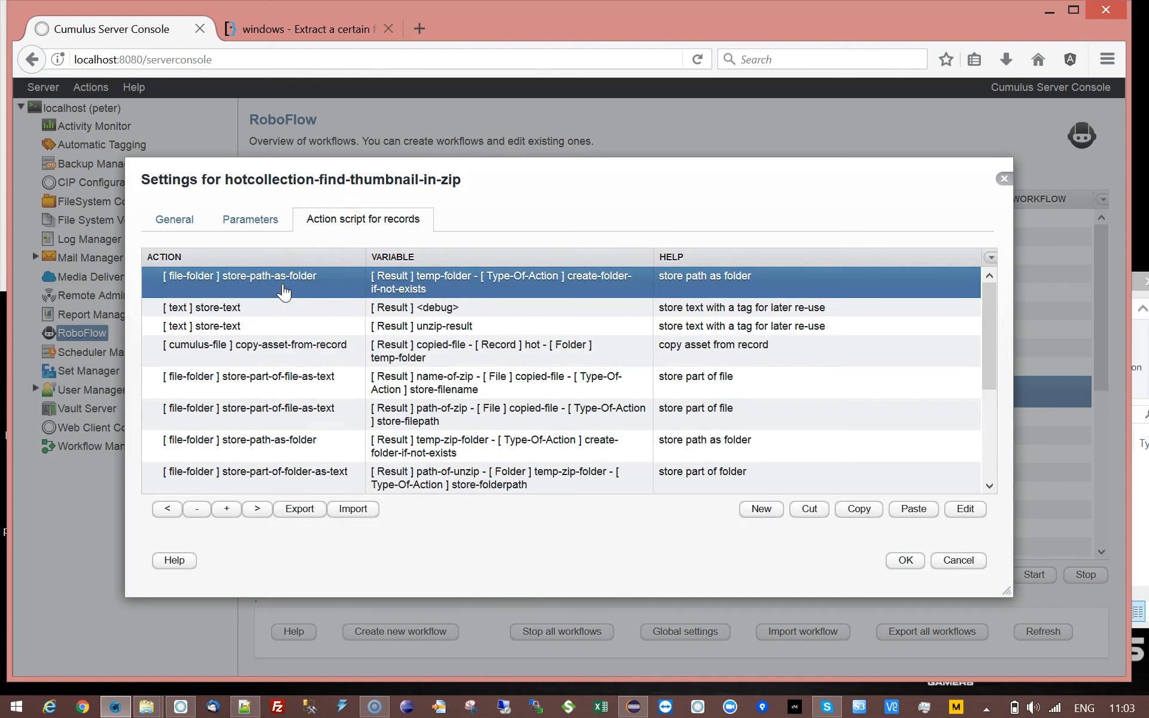
pyautogui.click(294, 310)
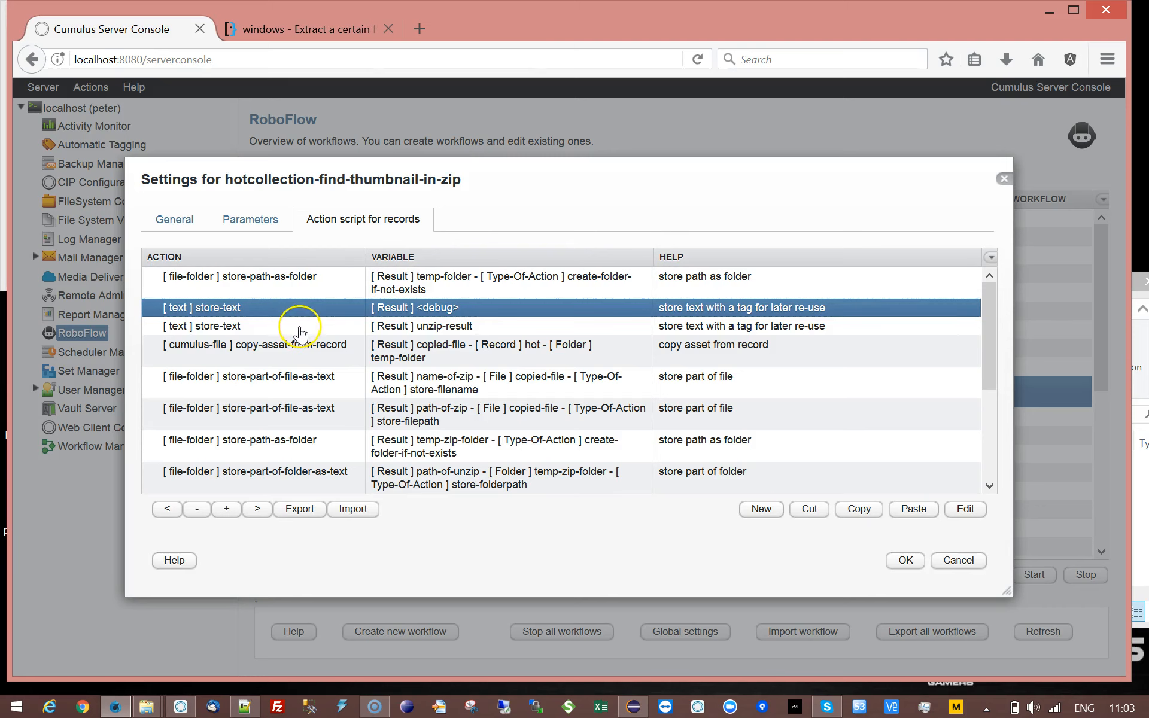
# - Examine the settings of the store-text action for the unzip-result variable and leave them without saving
pyautogui.click(299, 327)
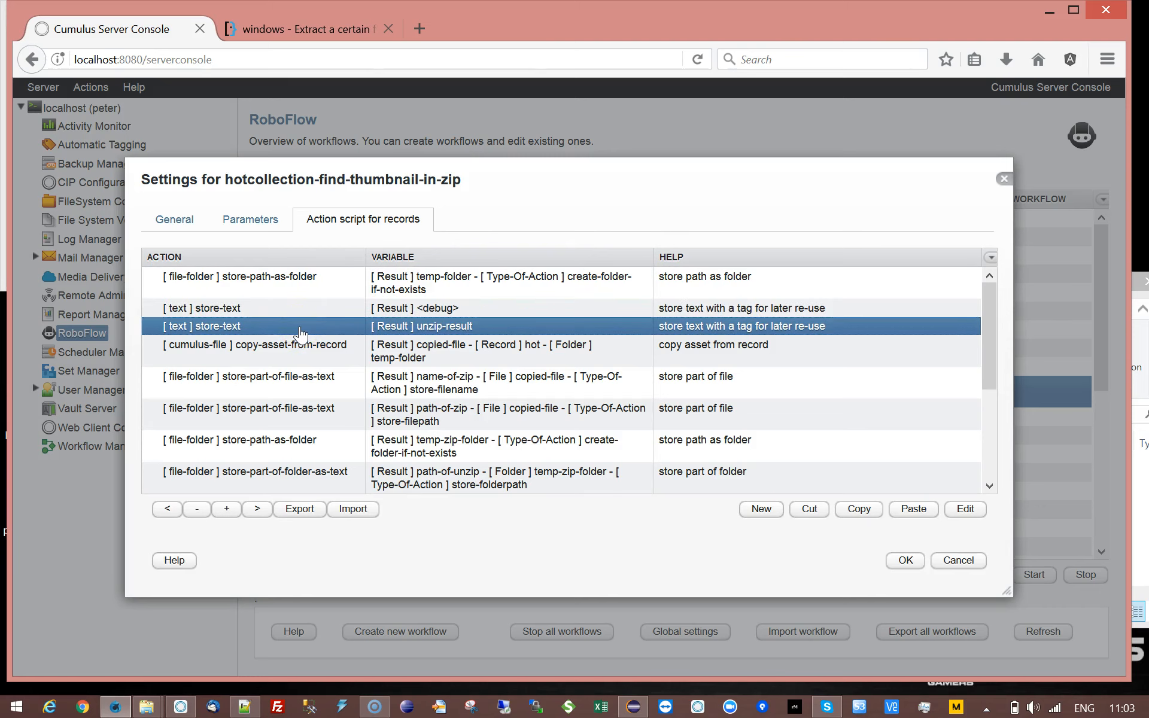
pyautogui.doubleClick(299, 327)
pyautogui.click(353, 362)
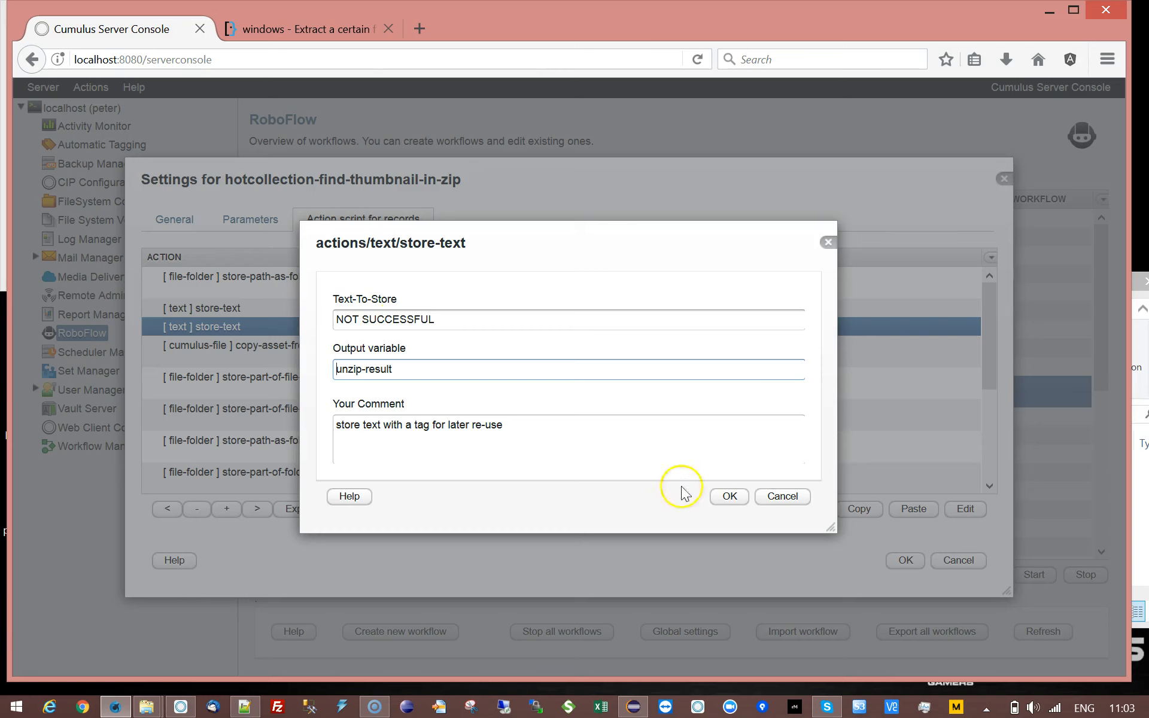
pyautogui.click(783, 498)
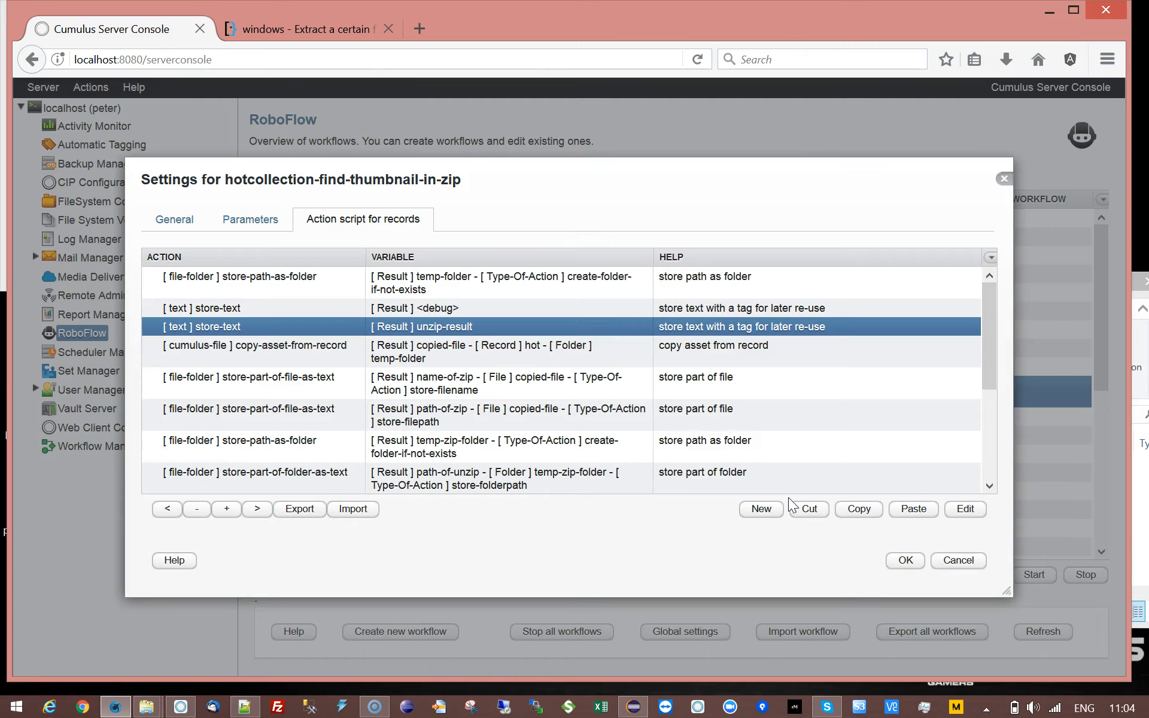
# - Review the script actions from copy-asset-from-record through the name-of-zip, path-of-zip, temp-zip-folder and path-of-unzip variables
pyautogui.click(293, 351)
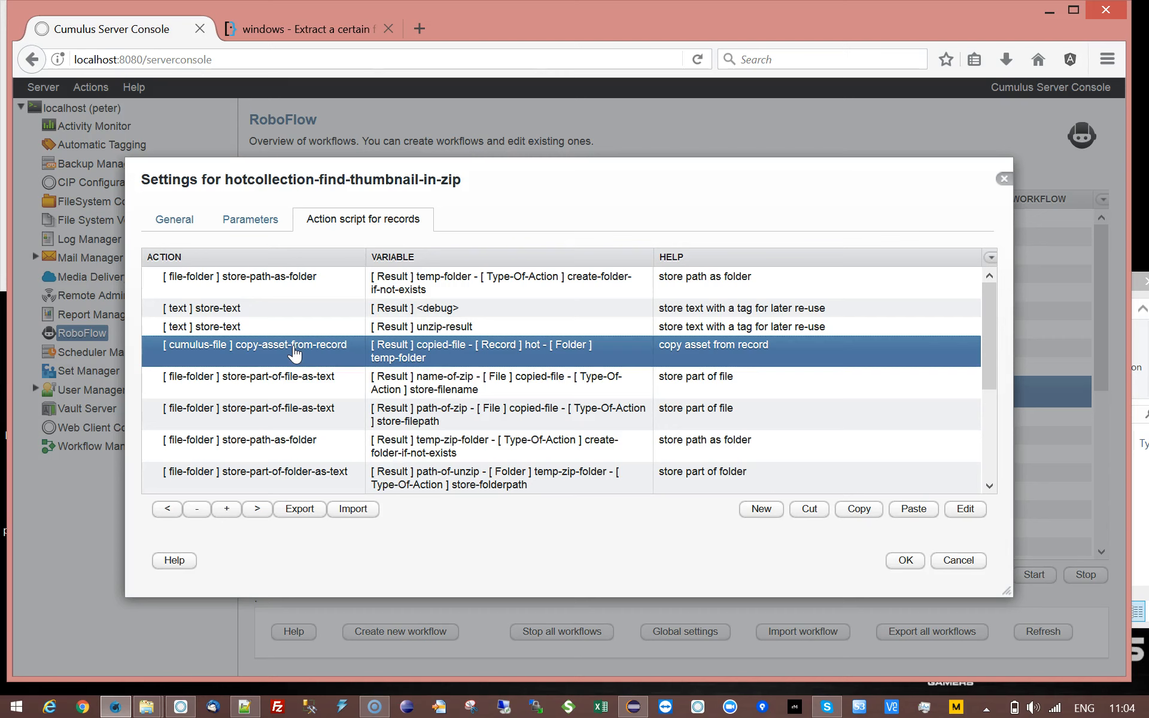
pyautogui.click(302, 389)
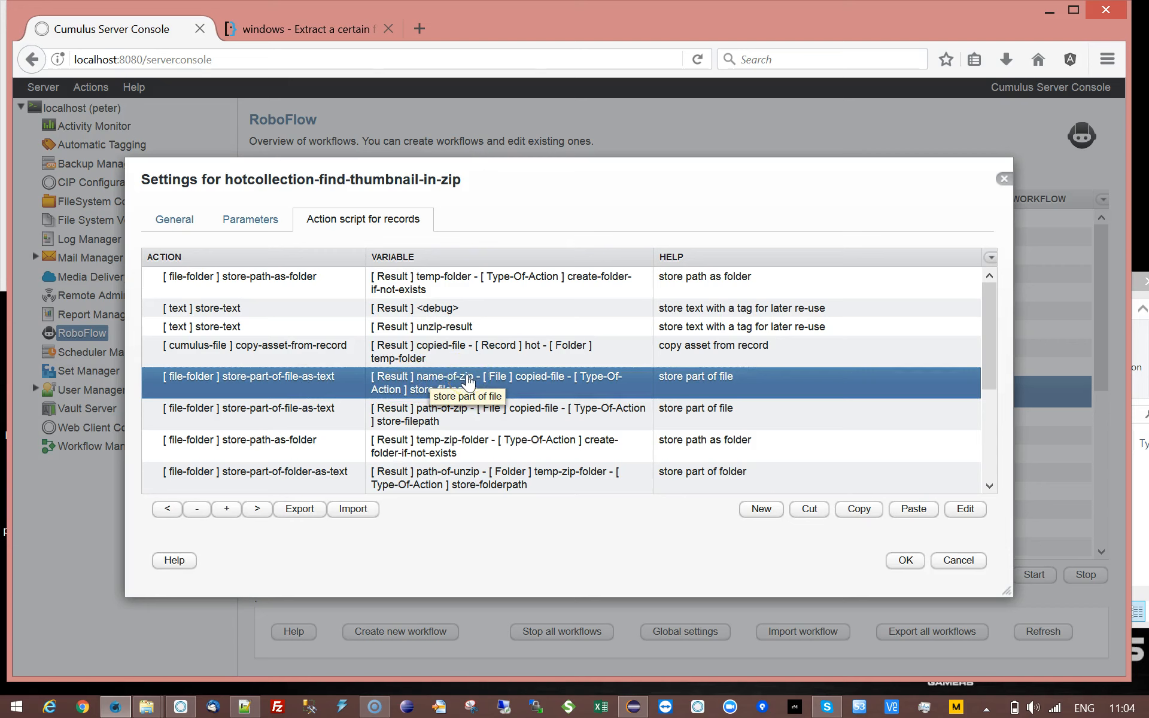
pyautogui.click(296, 410)
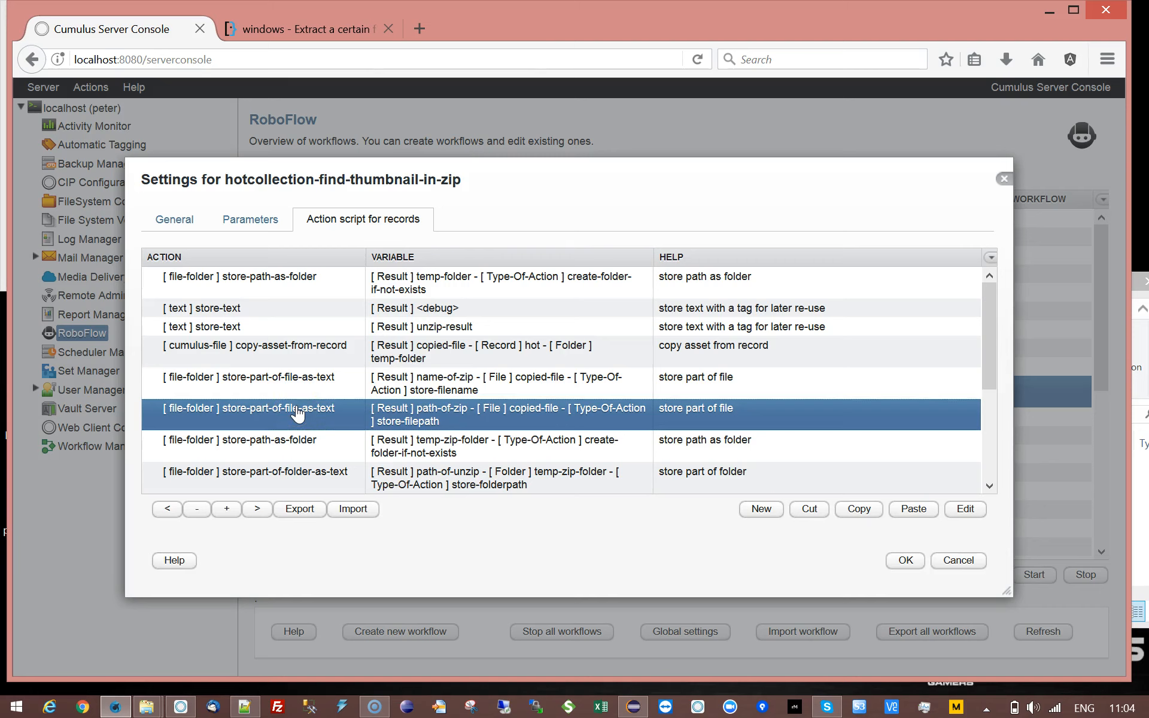
pyautogui.moveTo(989, 318); pyautogui.dragTo(992, 357)
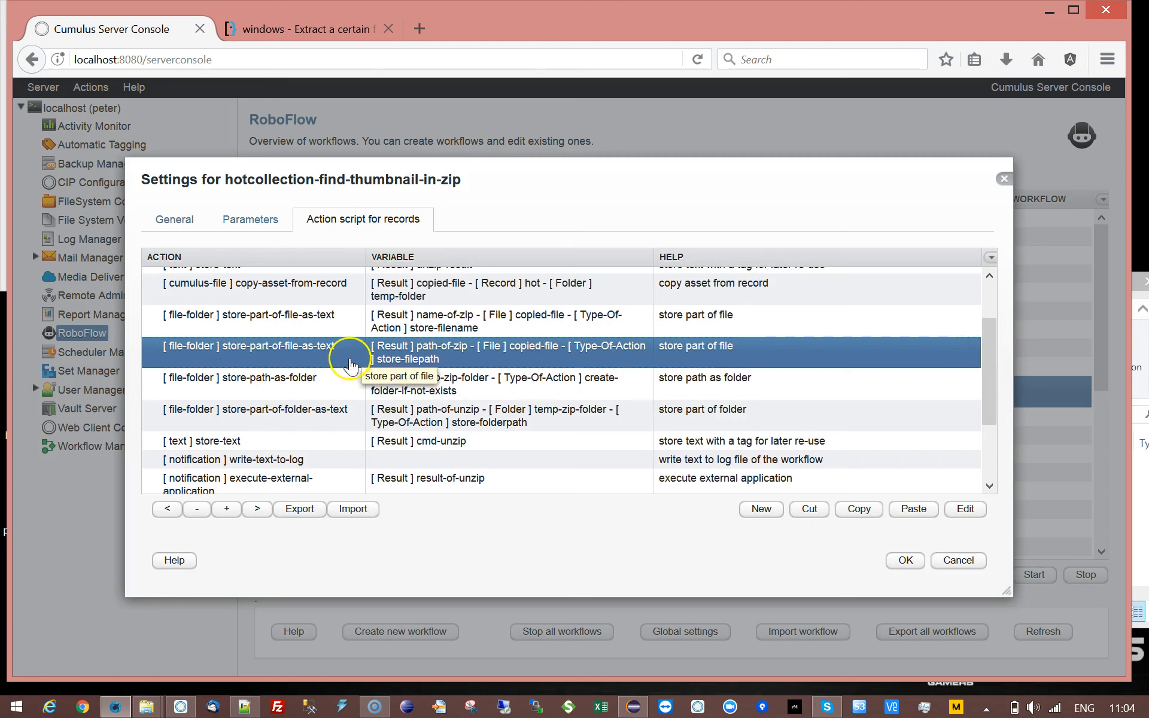
pyautogui.click(238, 386)
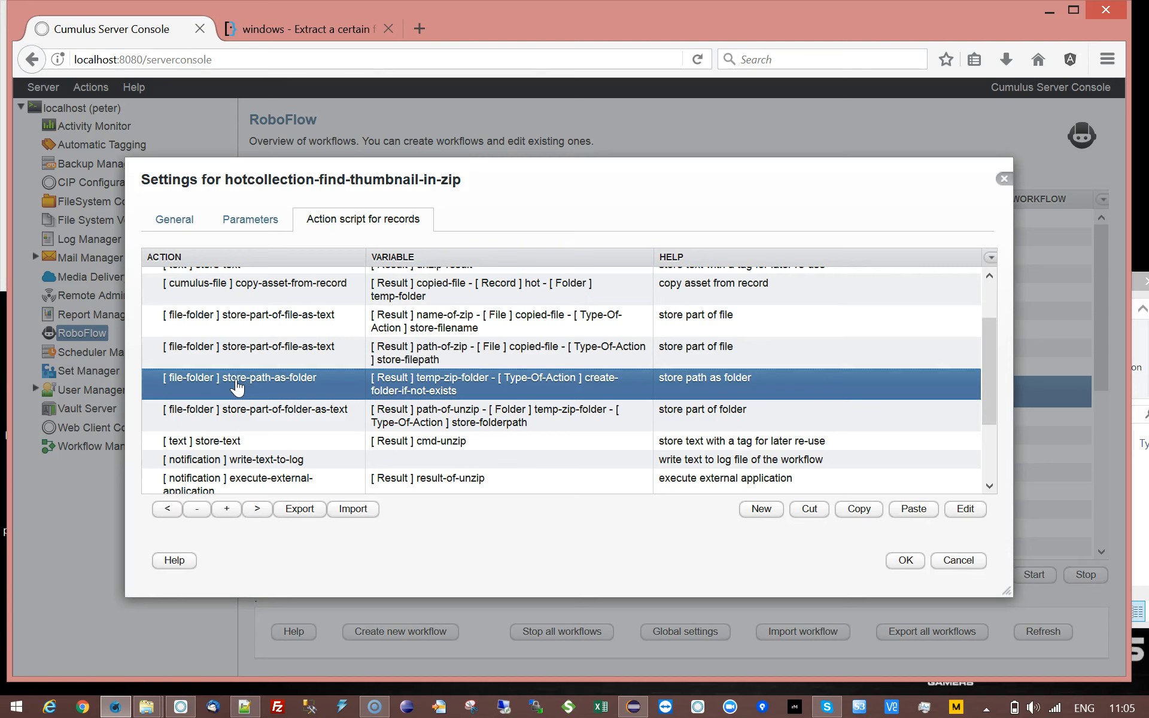
pyautogui.click(272, 413)
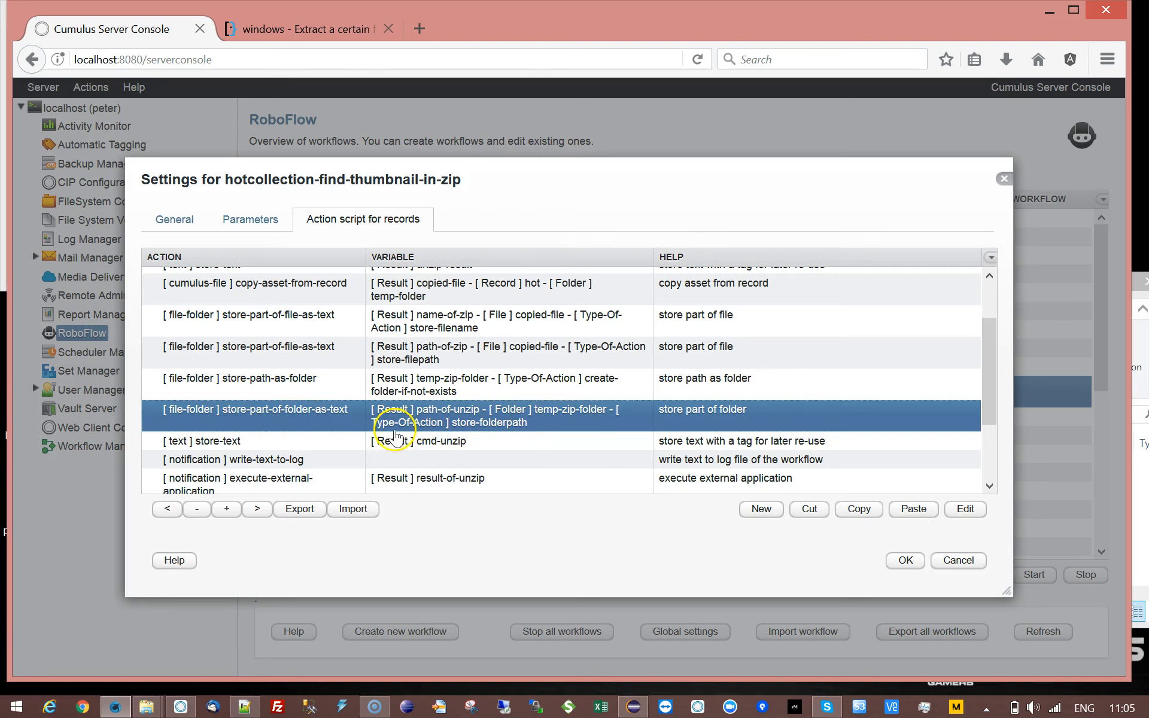
# - Examine the cmd-unzip store-text settings without saving, compare them with the Unzip CMD parameter, and return to the action script
pyautogui.click(344, 446)
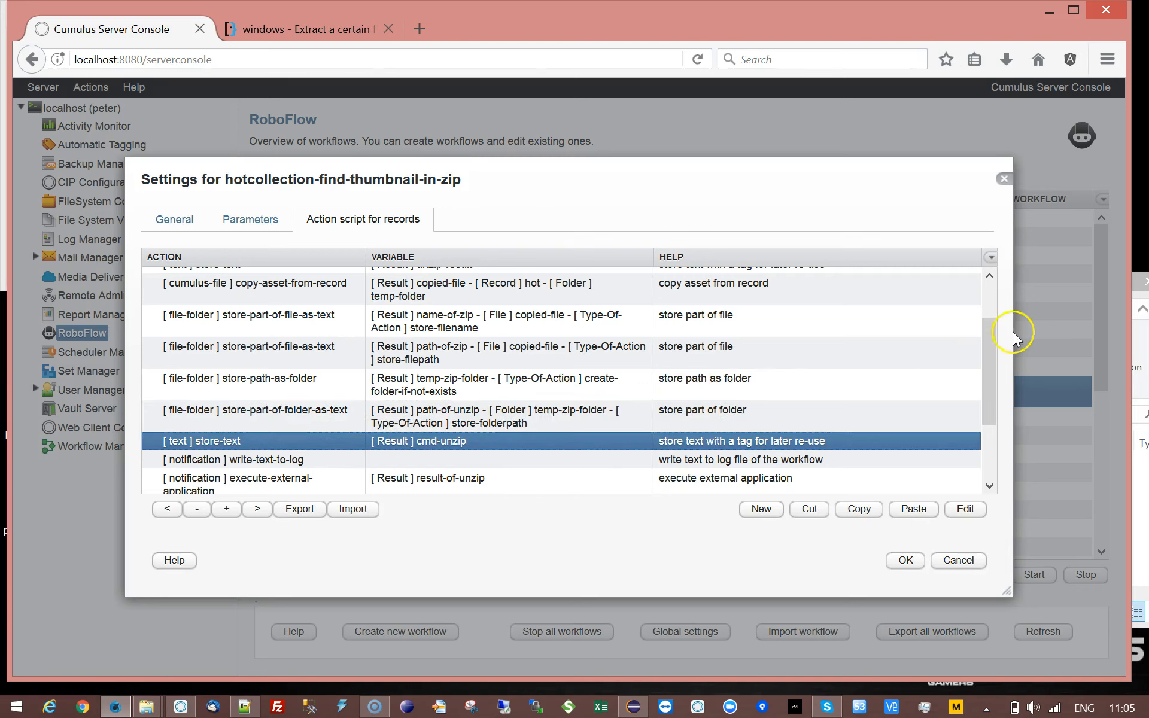
pyautogui.doubleClick(422, 441)
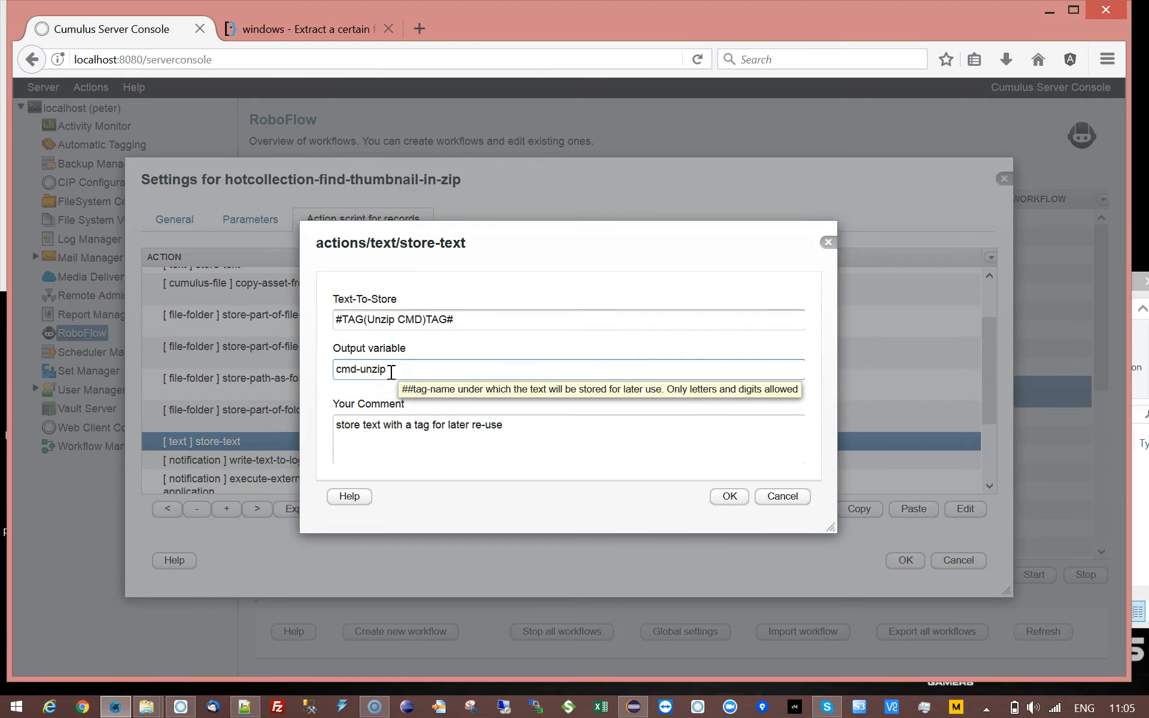
pyautogui.click(786, 499)
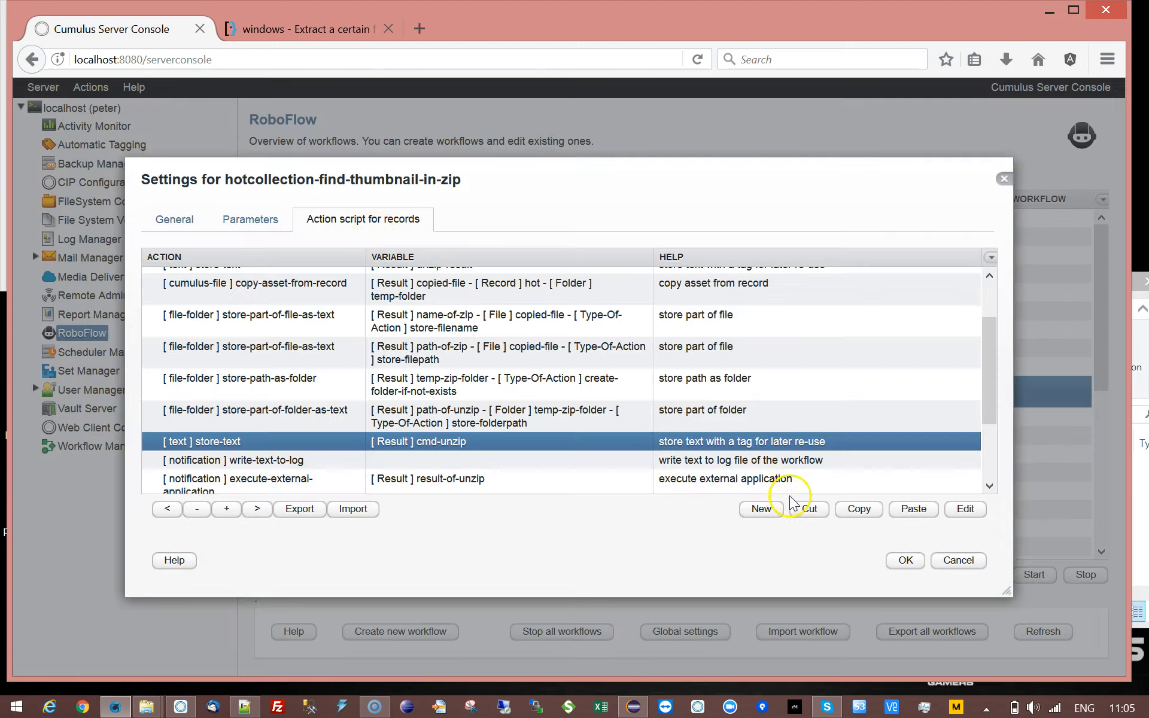
pyautogui.click(251, 226)
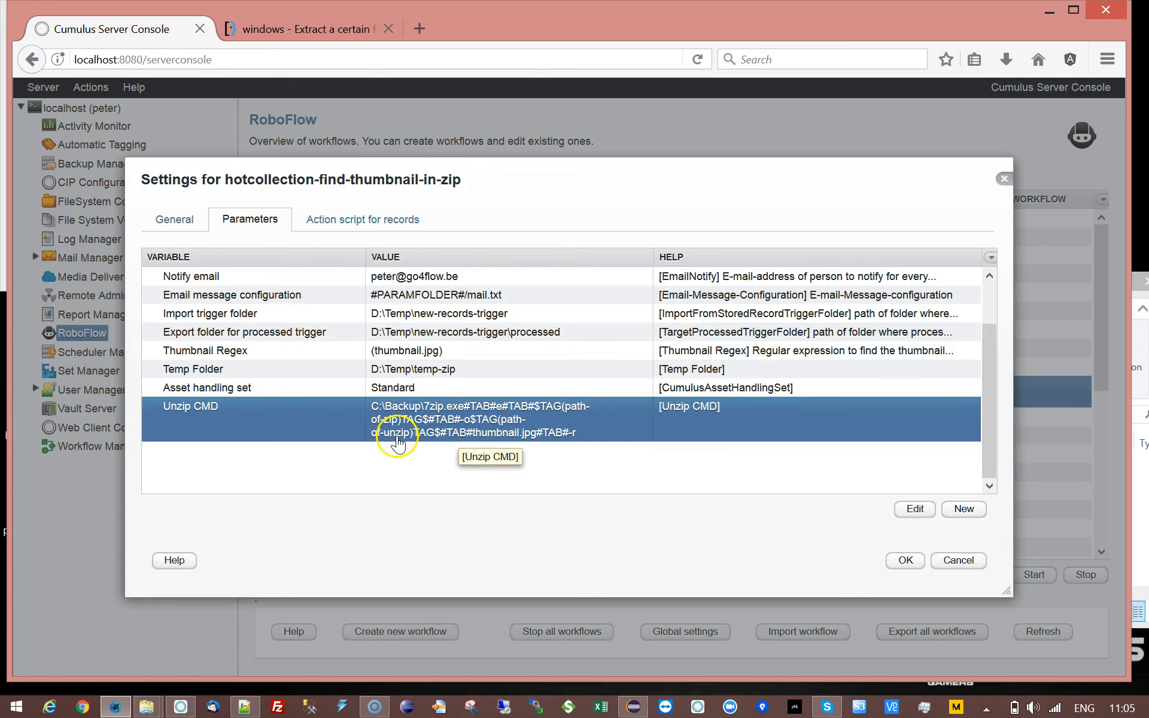
pyautogui.click(376, 226)
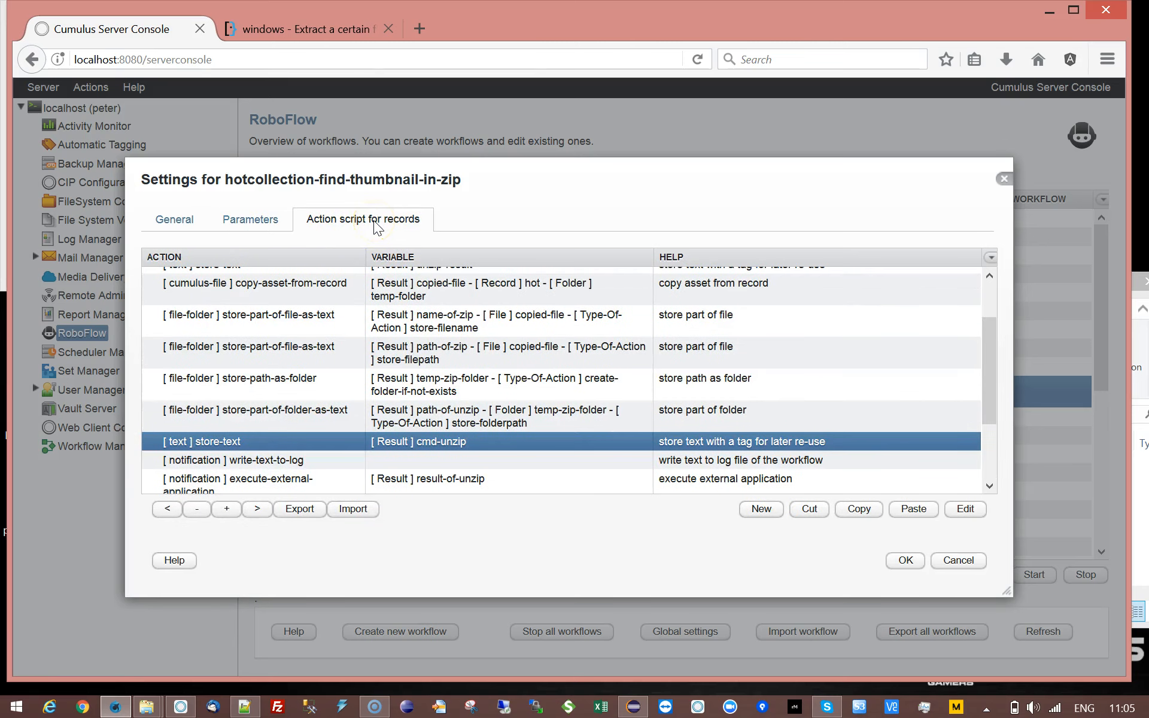
# - Review the execute-external-application action for result-of-unzip and the write-text-to-log actions before and after it
pyautogui.click(303, 459)
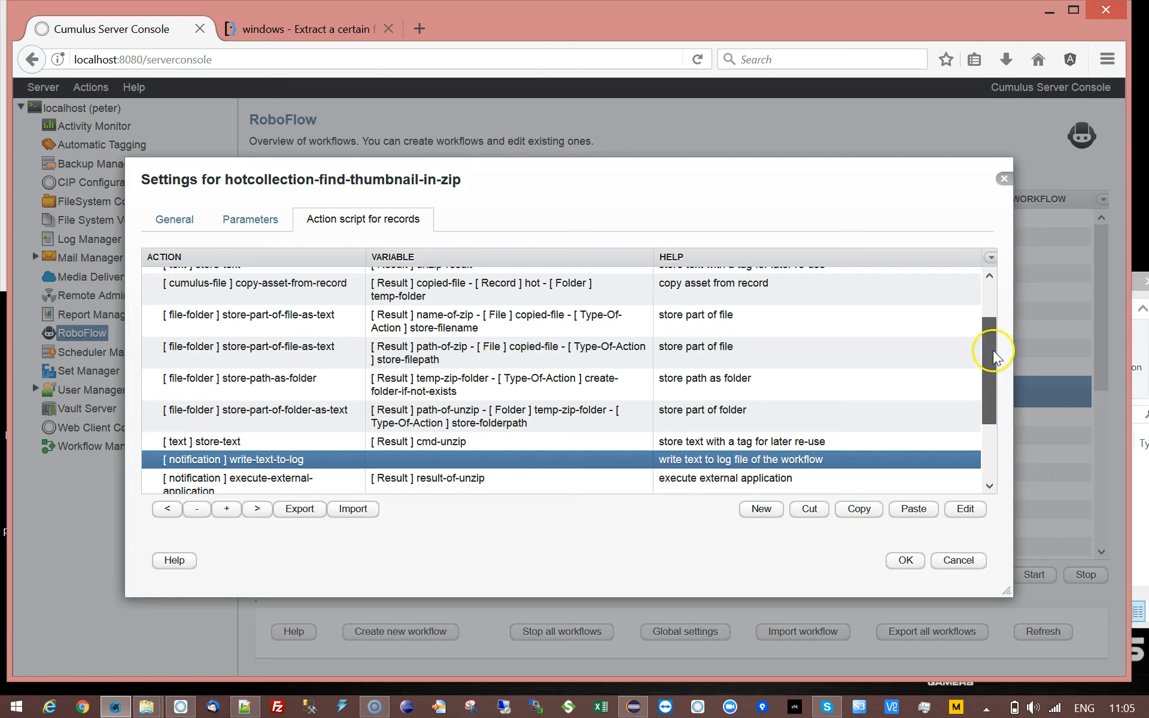
pyautogui.moveTo(993, 356); pyautogui.dragTo(1012, 443)
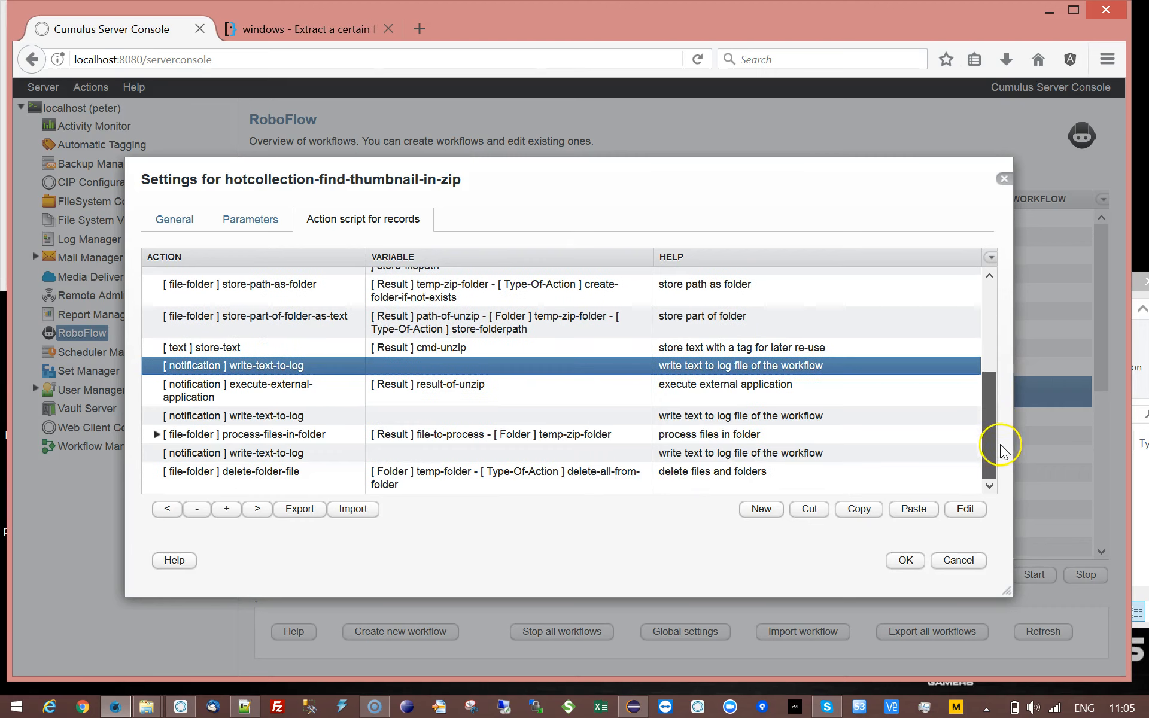
pyautogui.click(290, 398)
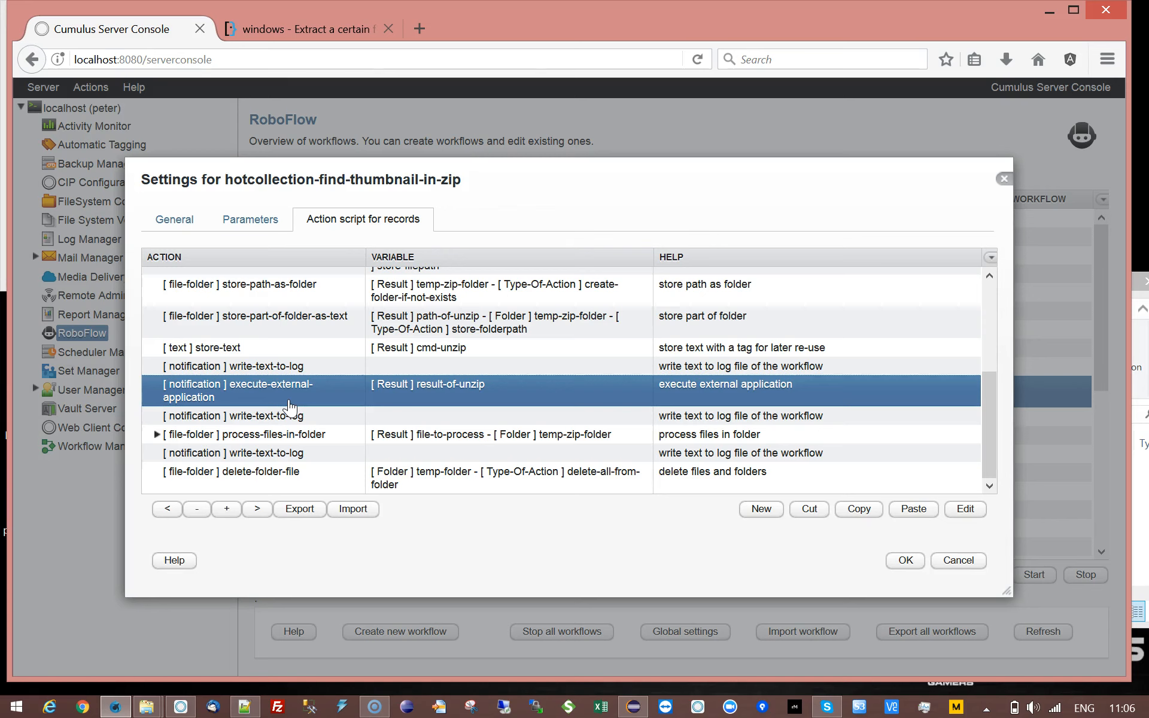
pyautogui.click(305, 417)
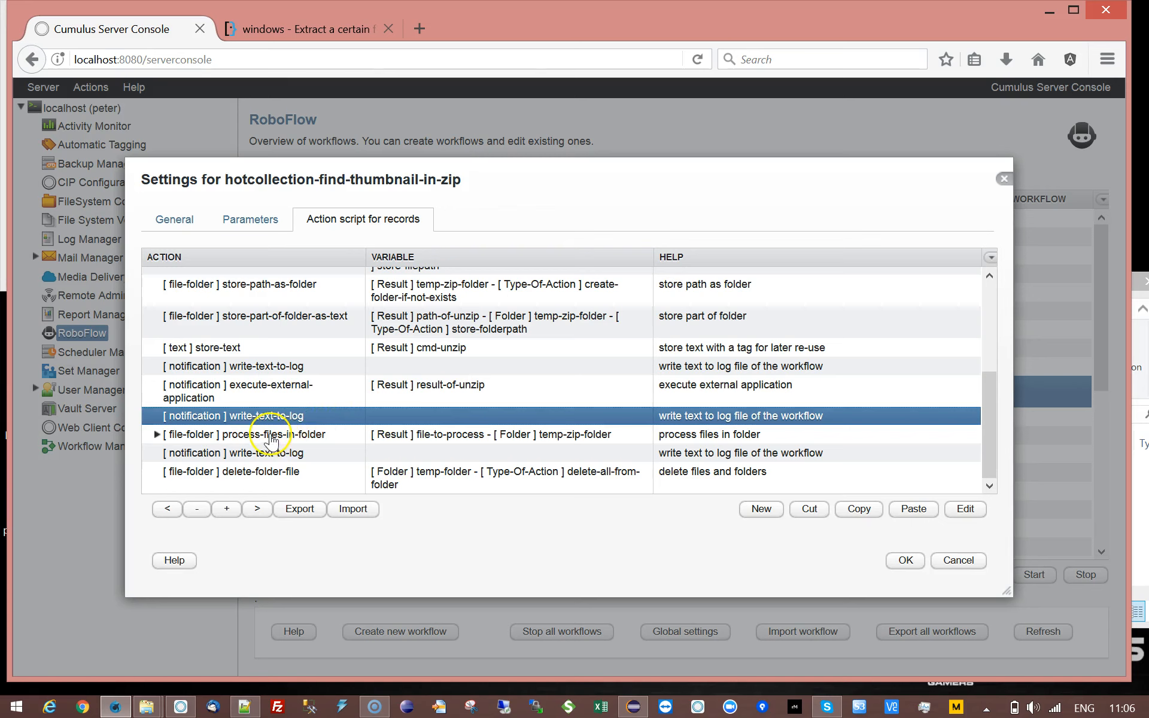
# - Expand the process-files-in-folder action and examine its nested store-part-of-file-as-text action for name-of-thumbnail
pyautogui.click(227, 437)
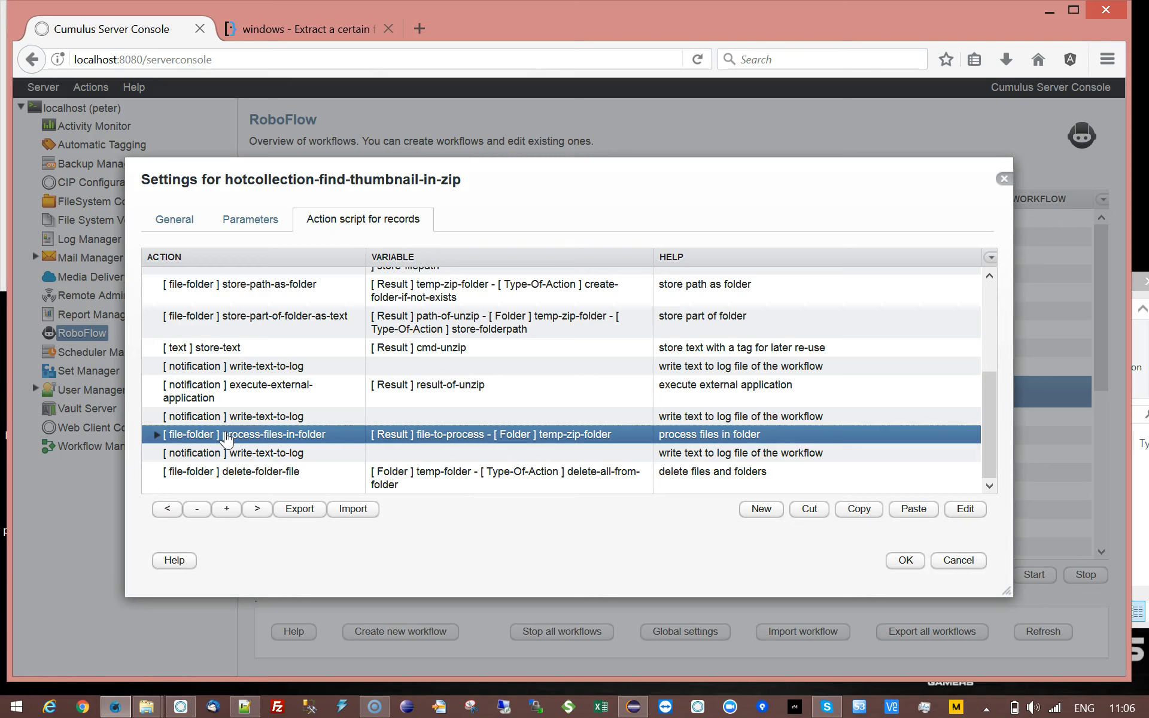
pyautogui.click(156, 436)
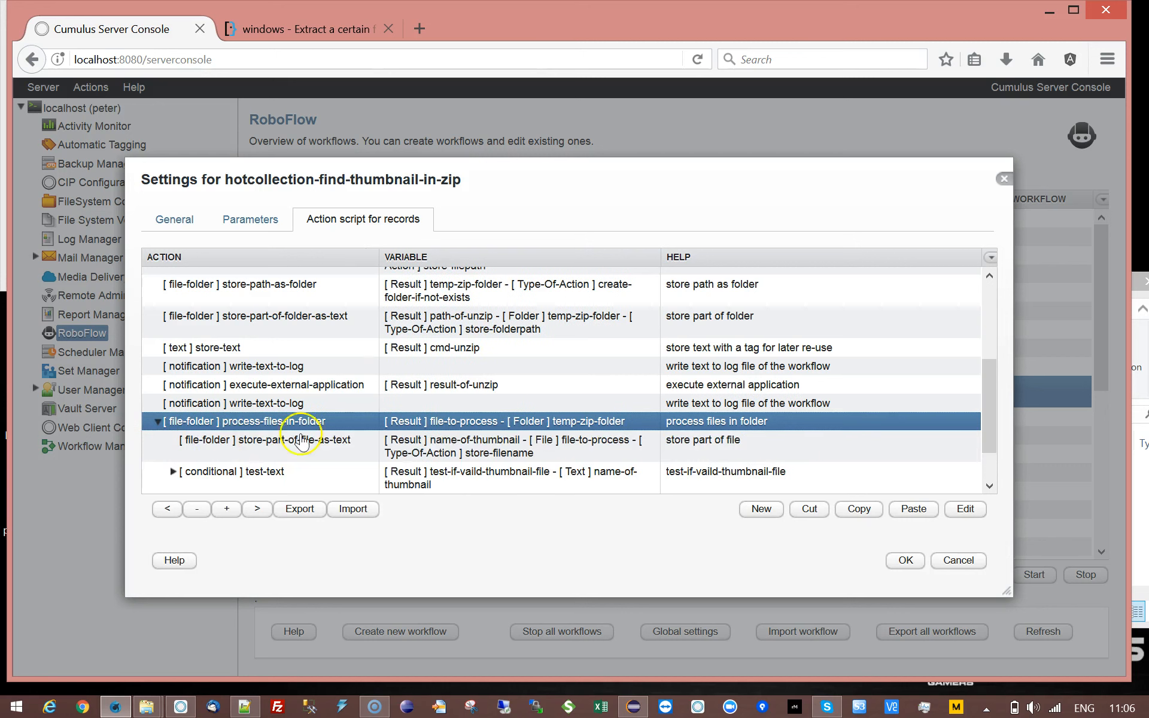
pyautogui.moveTo(997, 383); pyautogui.dragTo(988, 431)
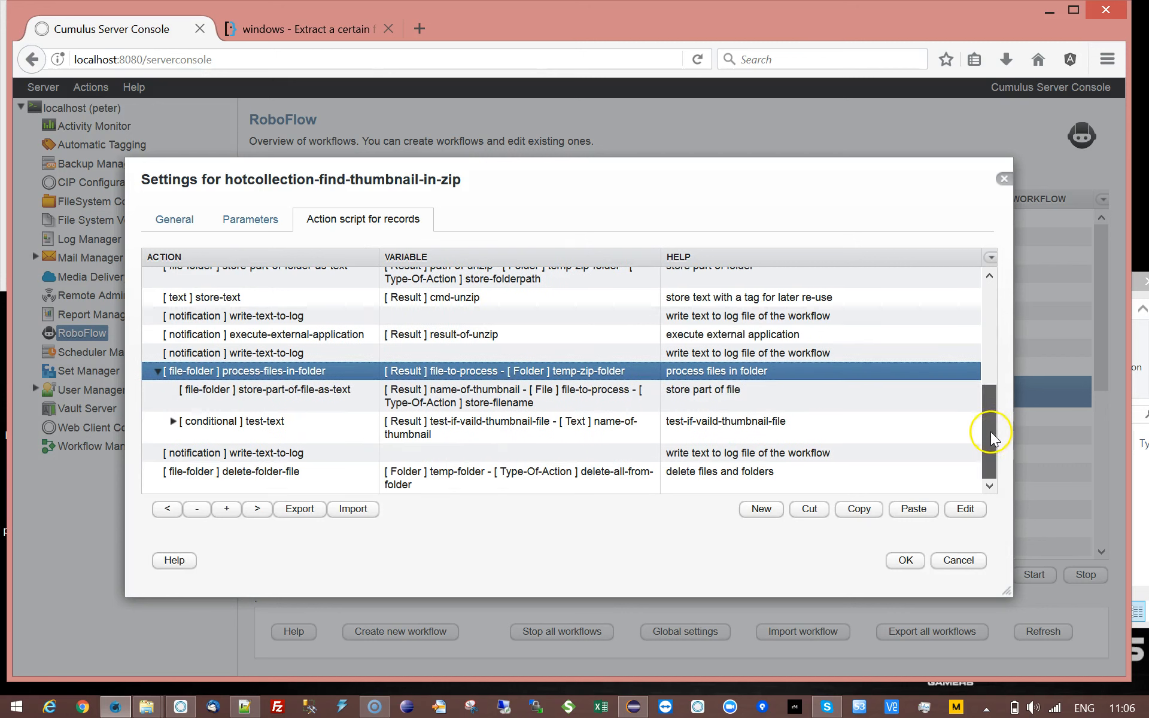
pyautogui.click(302, 404)
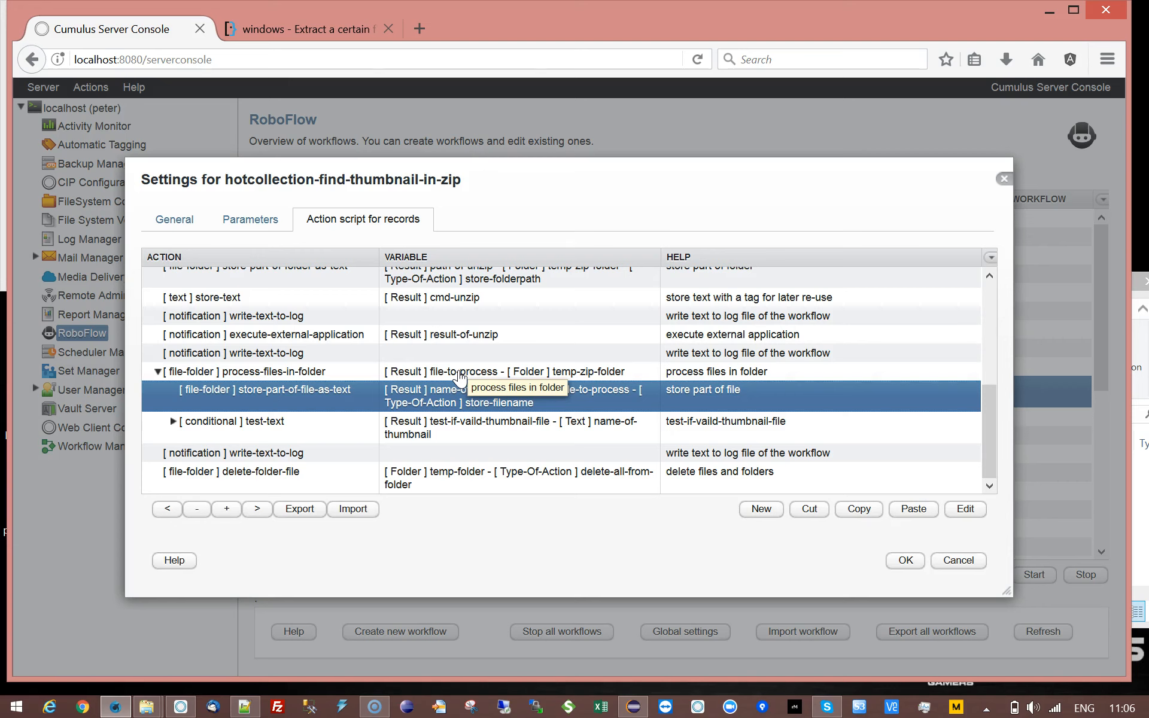
pyautogui.click(333, 403)
pyautogui.click(331, 405)
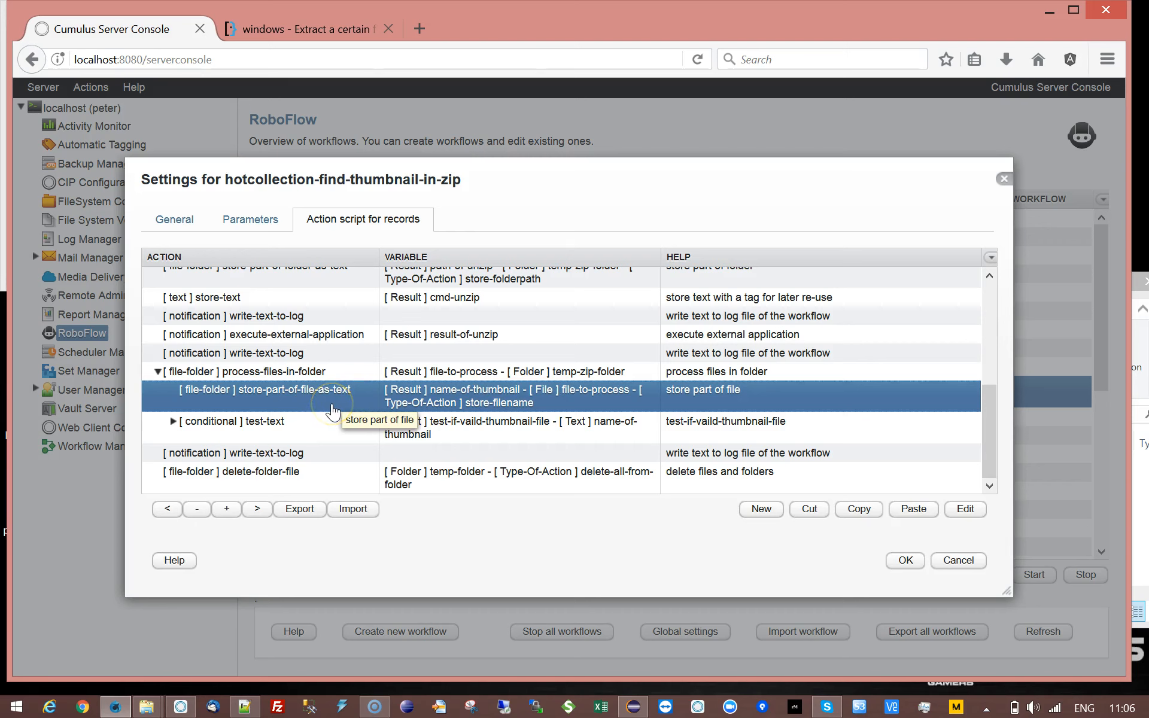
# - Examine the Thumbnail Regex tag in the settings of the conditional test-text action and leave them without saving
pyautogui.click(228, 427)
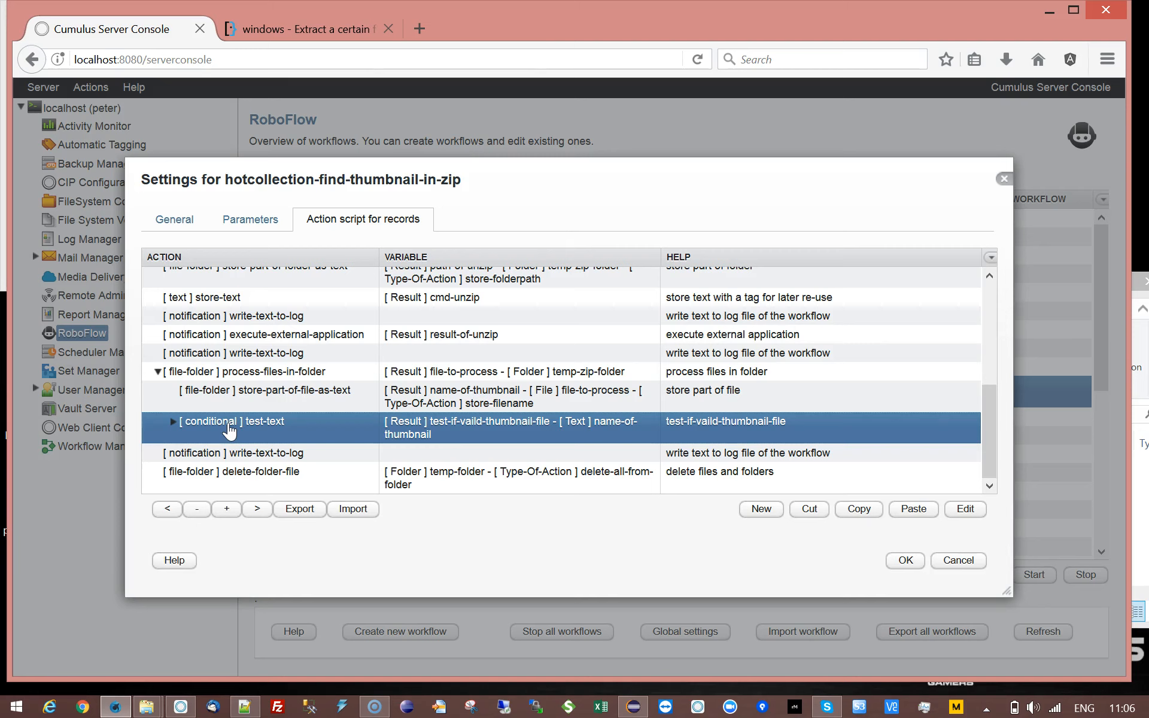
pyautogui.doubleClick(228, 426)
pyautogui.doubleClick(384, 371)
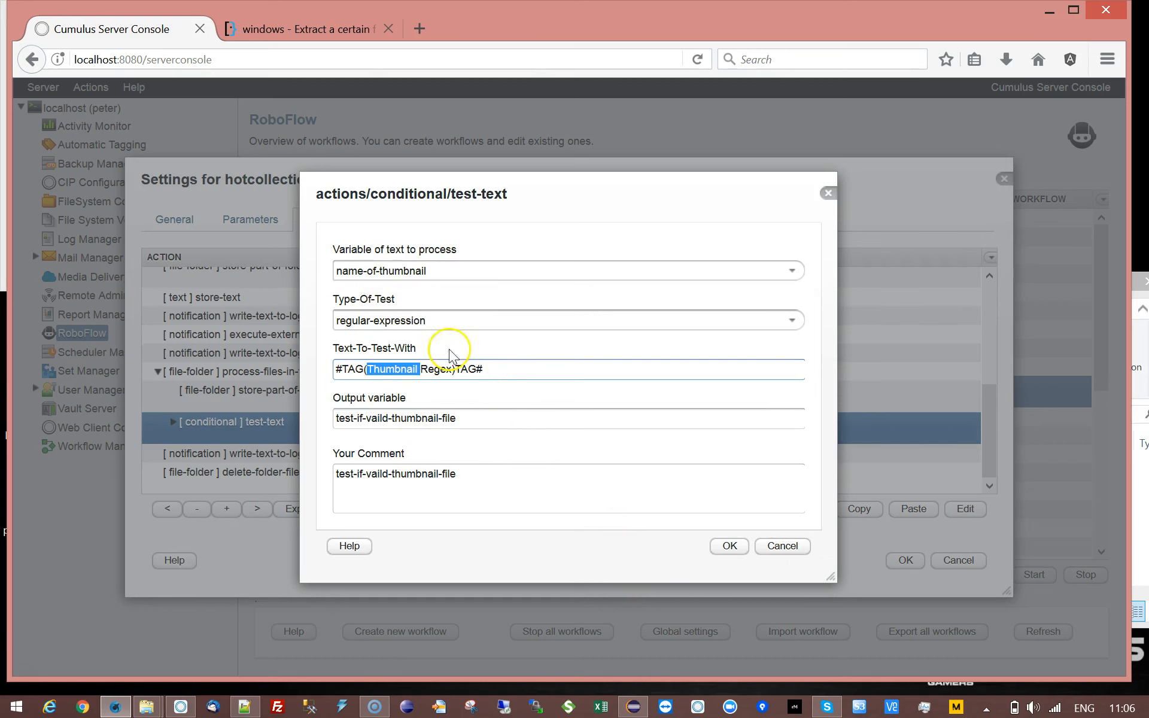
pyautogui.click(801, 548)
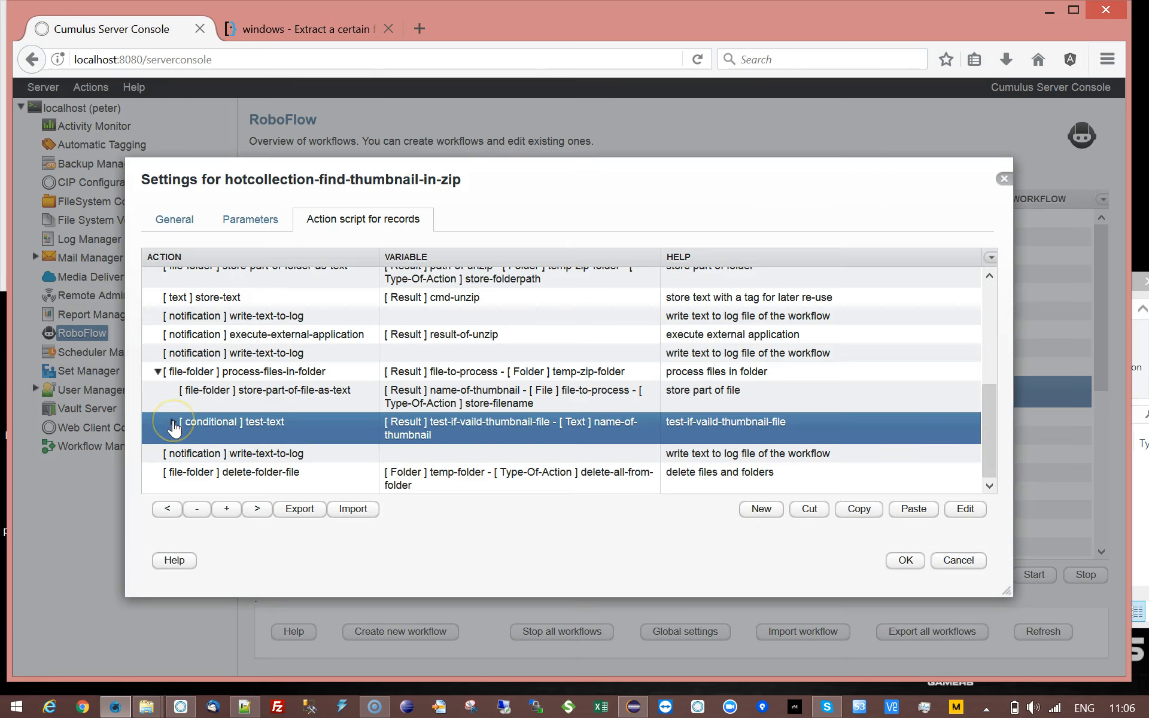
# - Expand the conditional test-text action and review its nested write-text-to-log and path-of-thumbnail actions
pyautogui.click(173, 422)
pyautogui.click(371, 454)
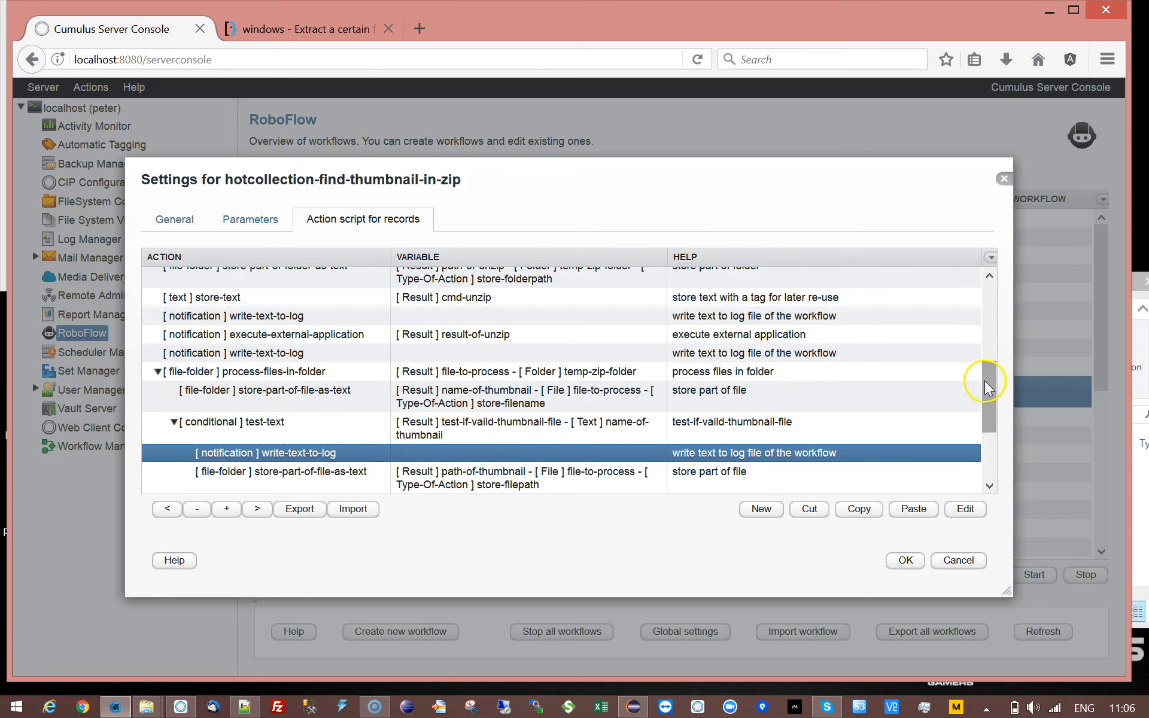
pyautogui.moveTo(985, 382); pyautogui.dragTo(995, 422)
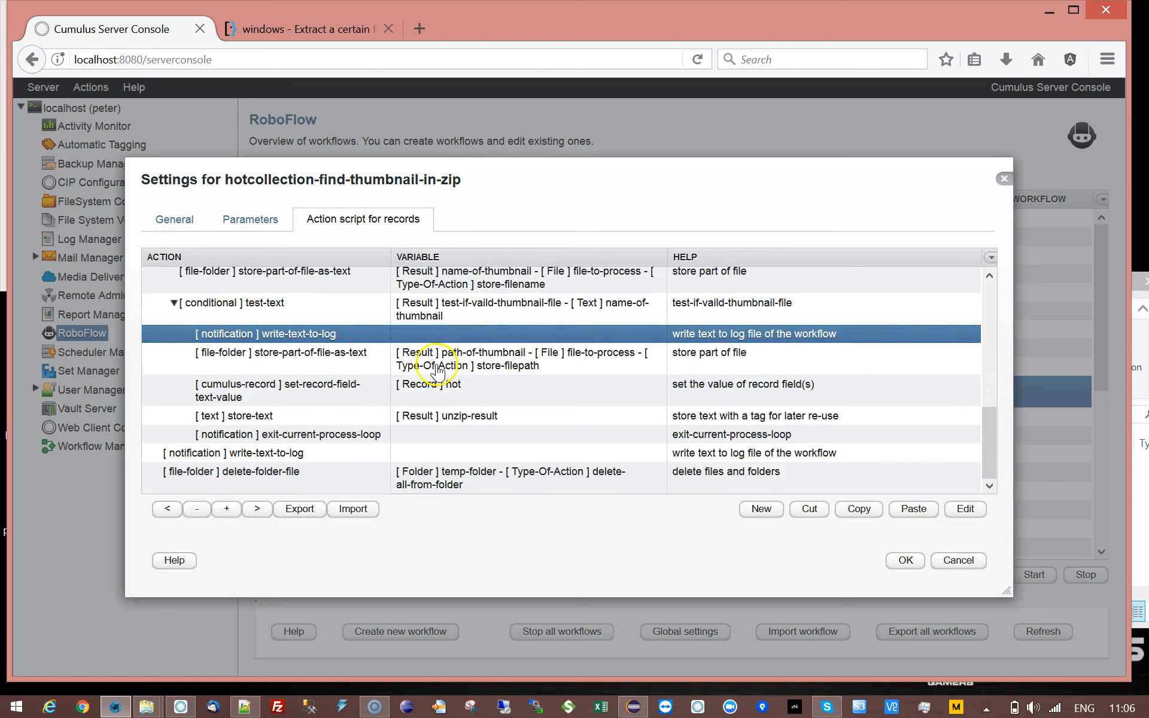
pyautogui.click(413, 367)
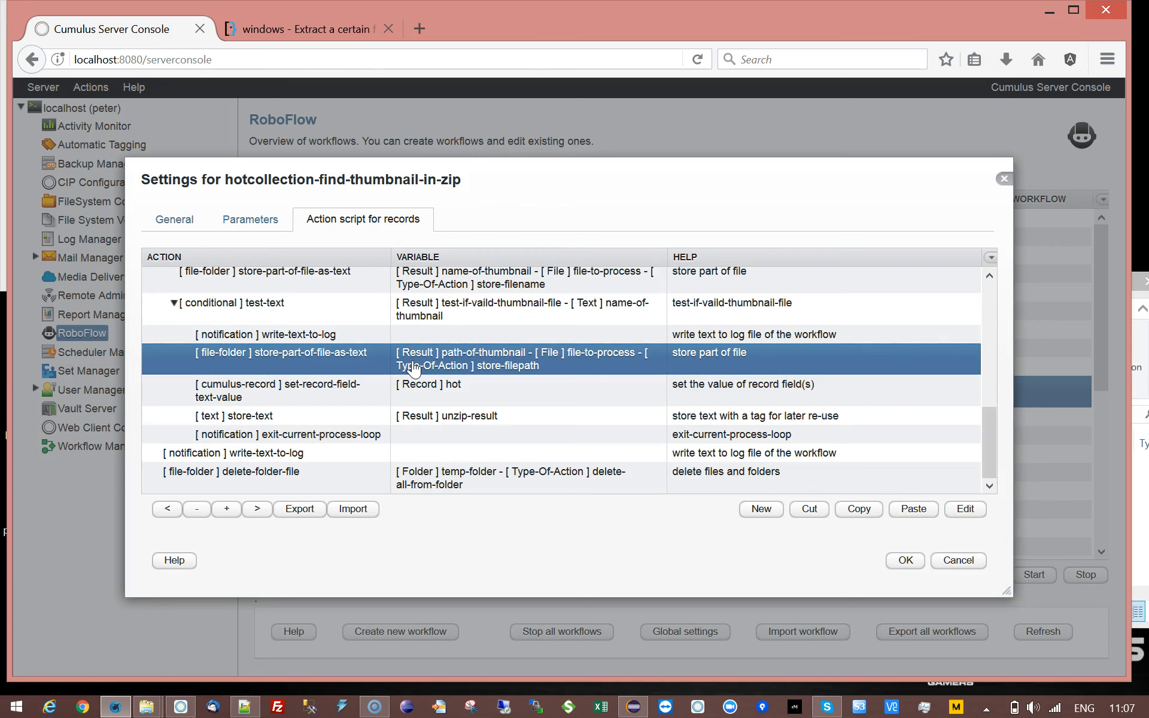
# - Examine the record variable, Thumbnail field and text value in the set-record-field-text-value action's settings and leave them without saving
pyautogui.click(348, 388)
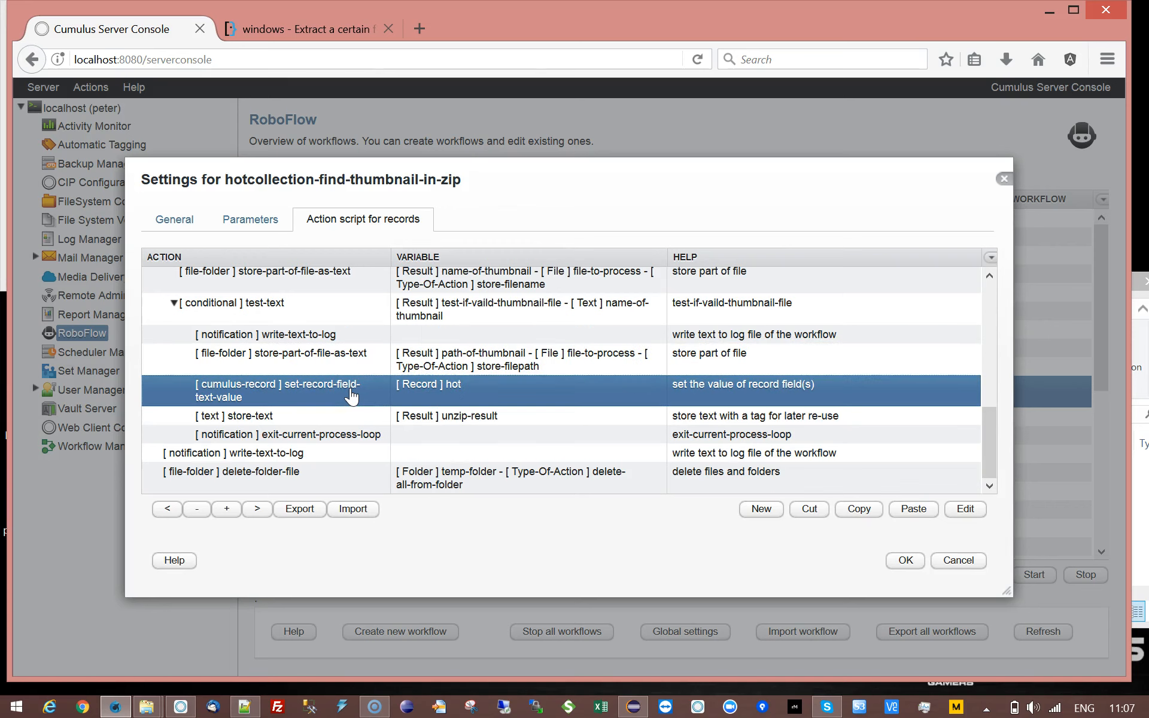
pyautogui.doubleClick(352, 387)
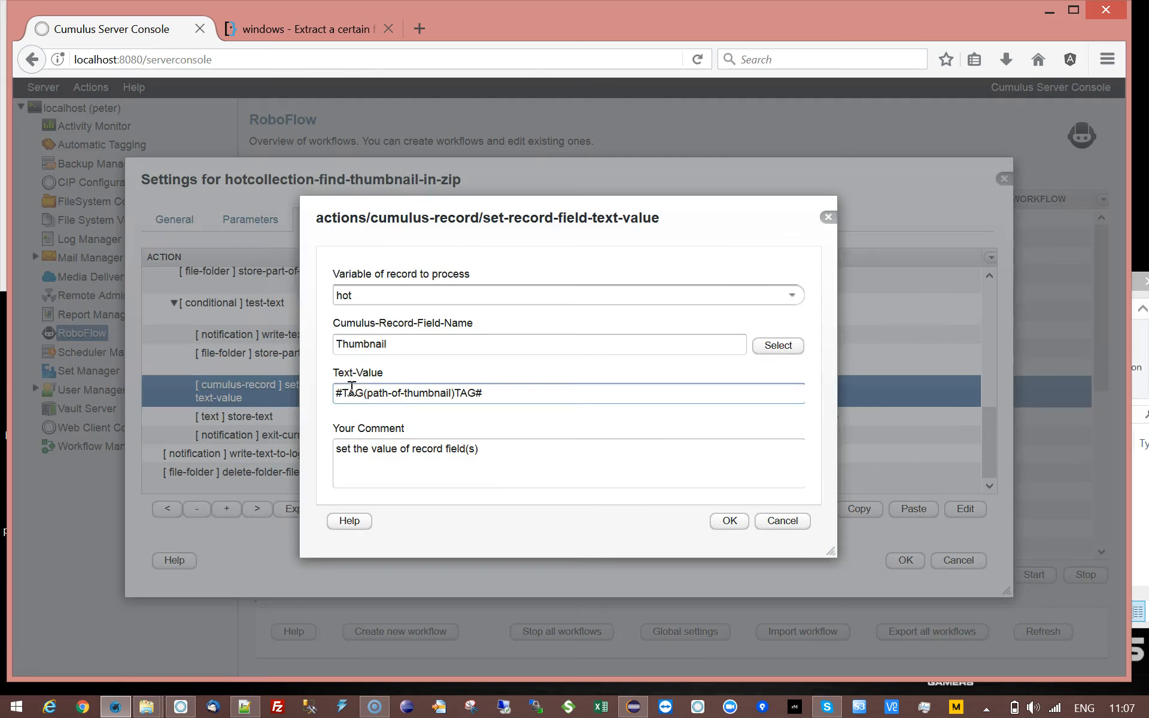
pyautogui.doubleClick(362, 346)
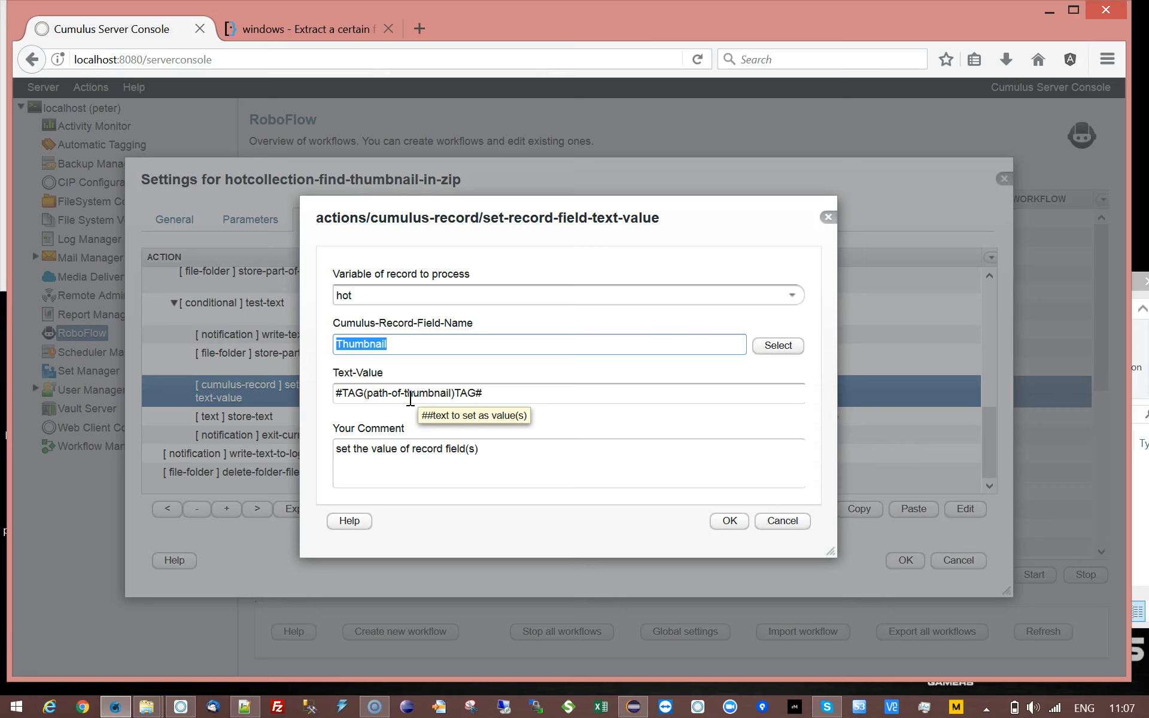
pyautogui.click(788, 522)
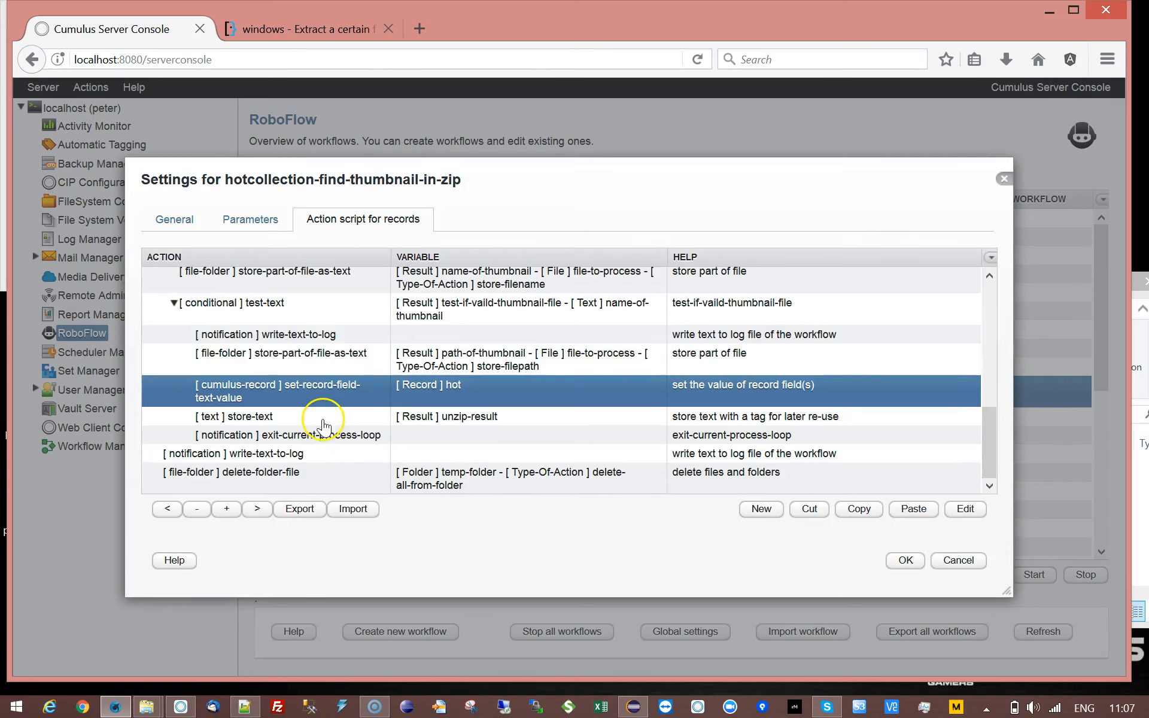
# - Check the text stored by the unzip-result store-text action without saving, and review the exit-current-process-loop action after it
pyautogui.doubleClick(264, 416)
pyautogui.doubleClick(348, 319)
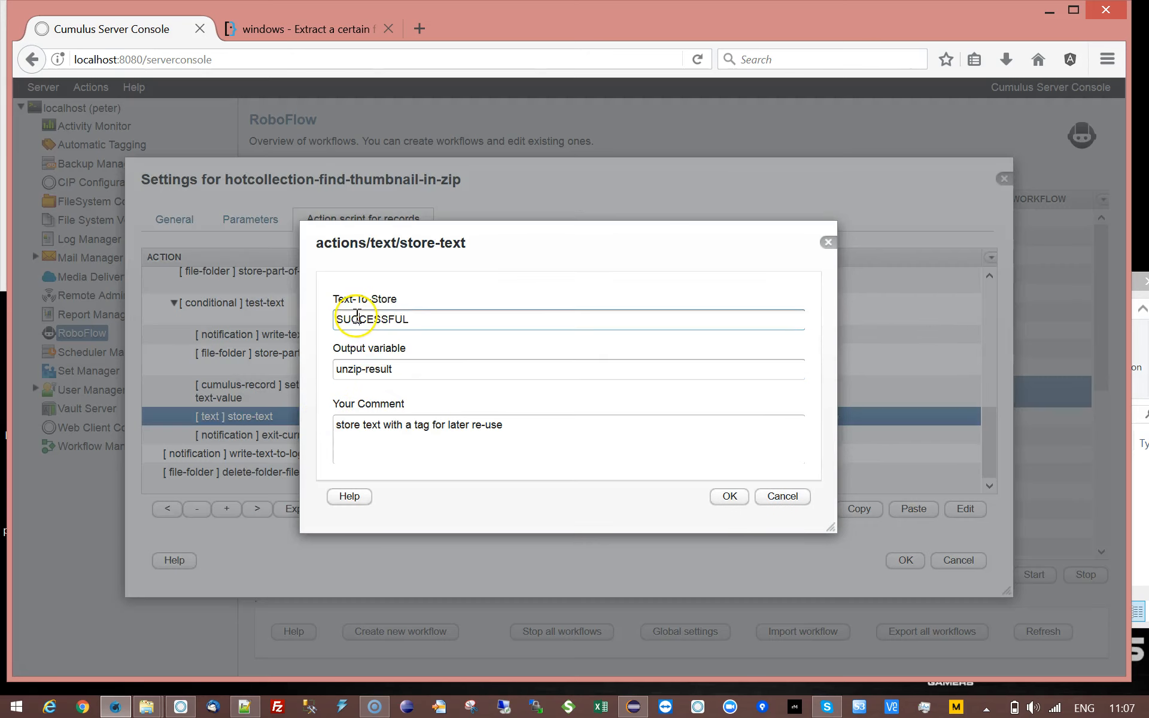
pyautogui.click(779, 495)
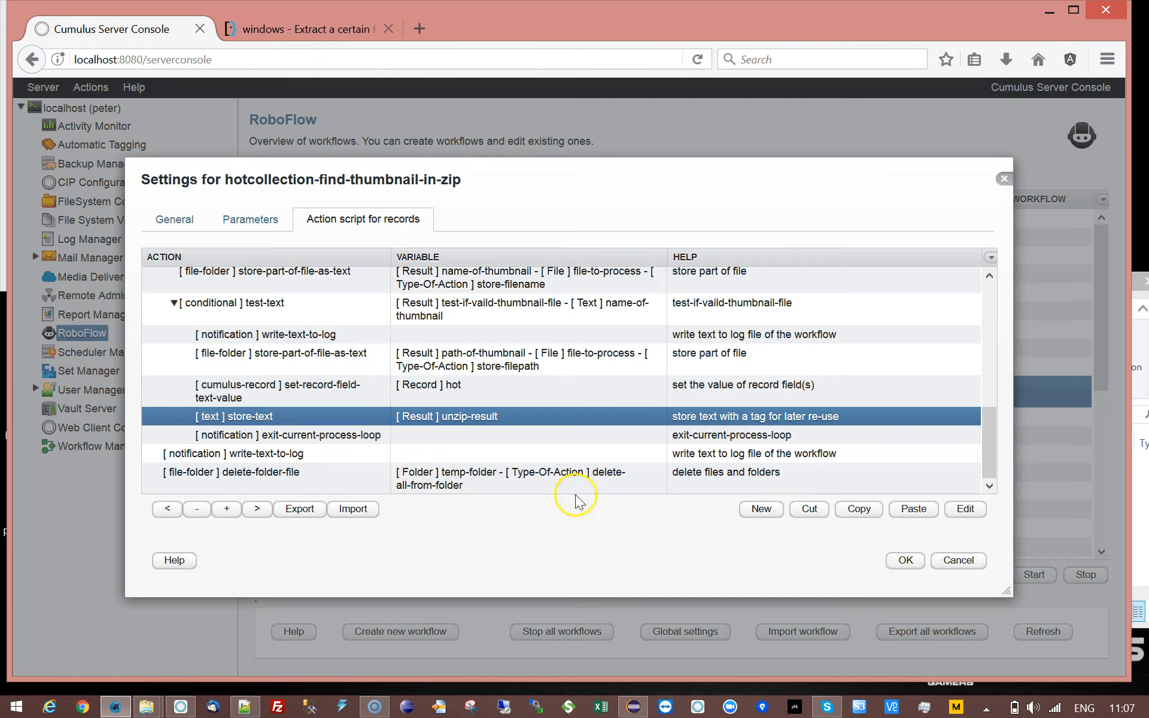
pyautogui.click(343, 437)
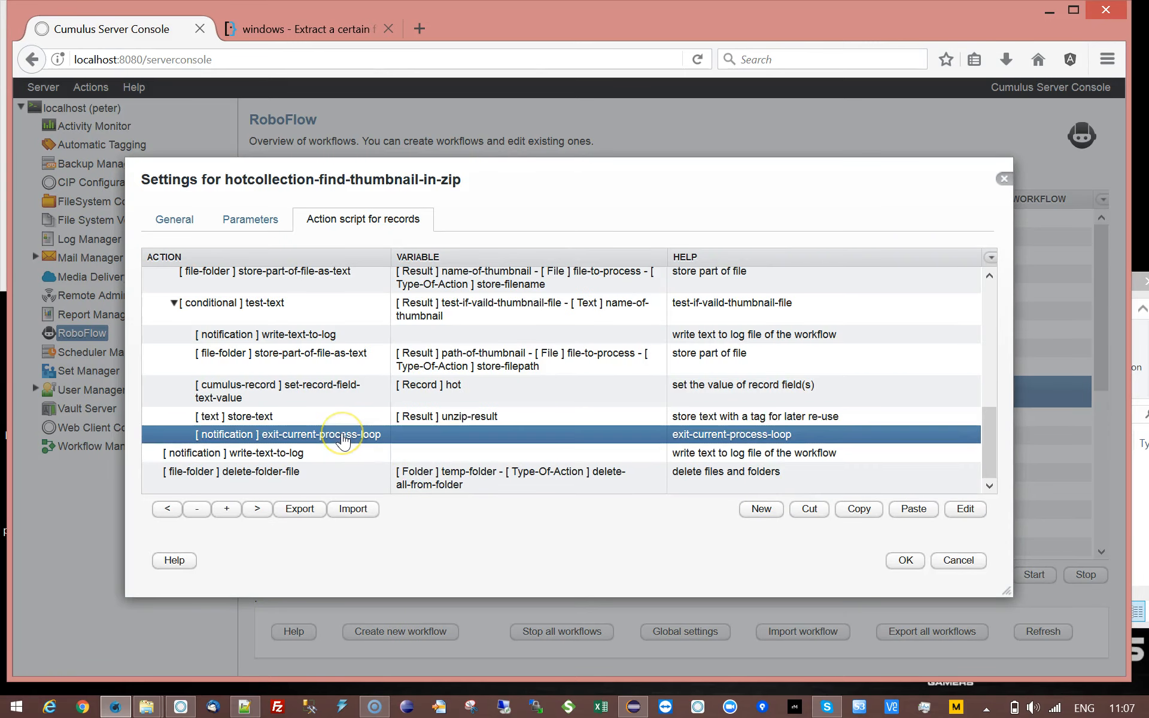
# - Collapse the conditional test-text and process-files-in-folder actions and review the final write-text-to-log and delete-folder-file actions
pyautogui.click(174, 304)
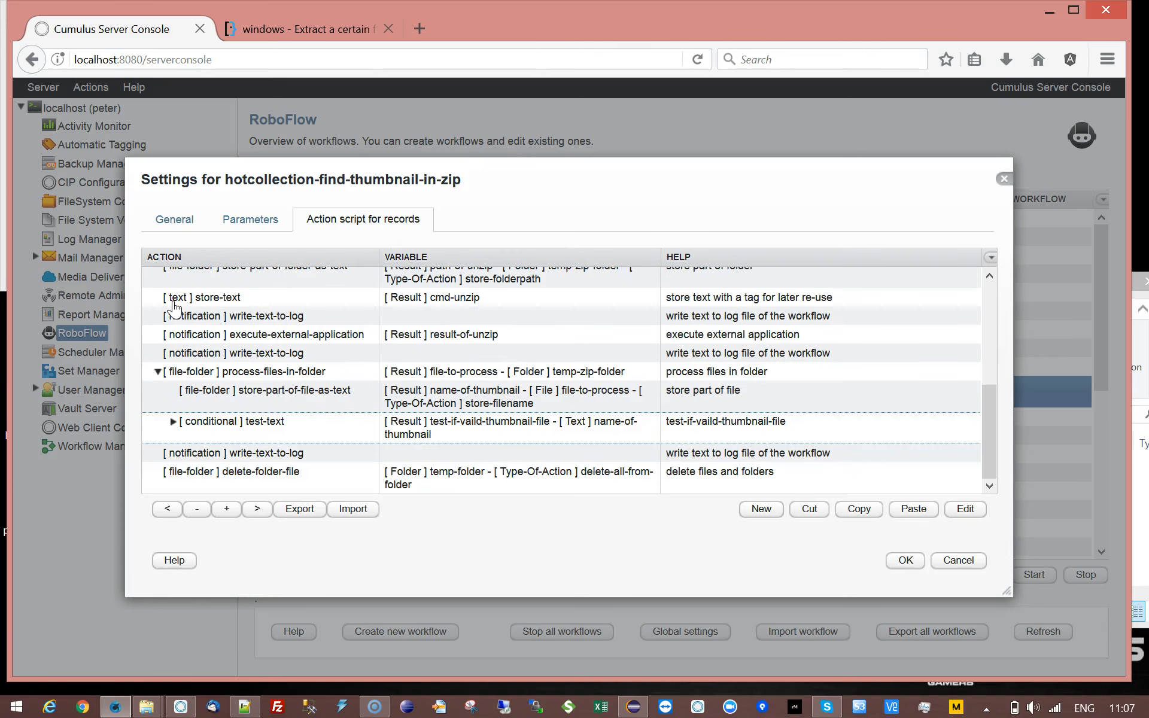
pyautogui.click(157, 376)
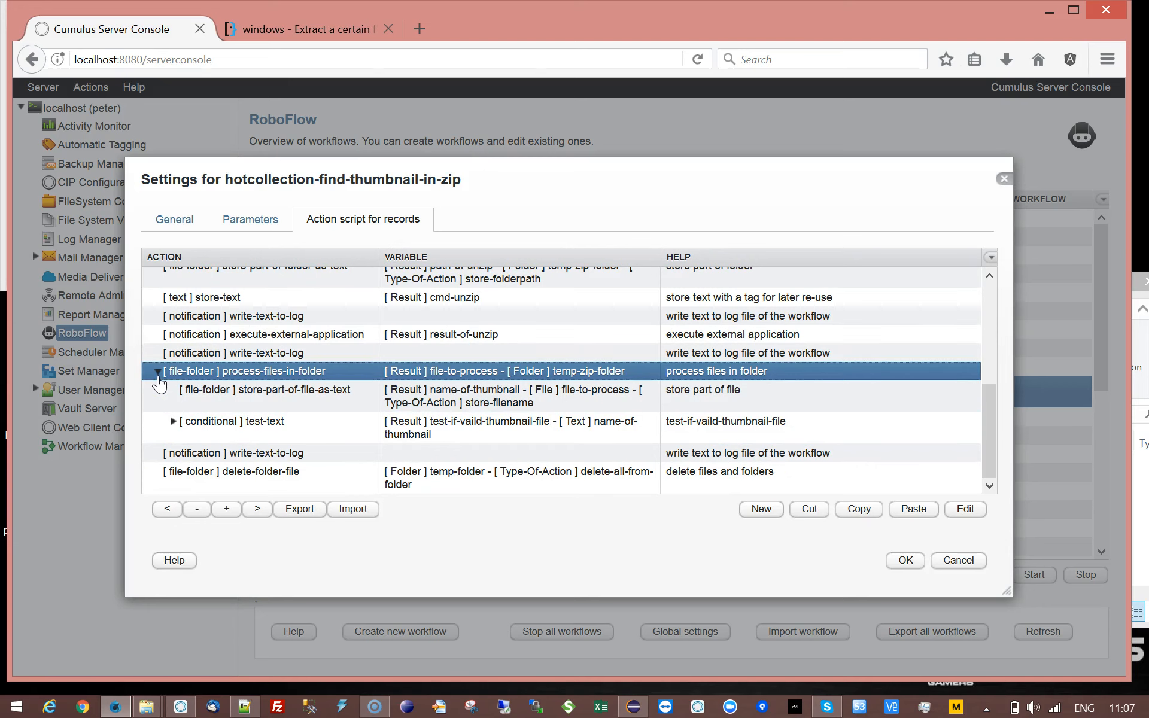
pyautogui.click(159, 377)
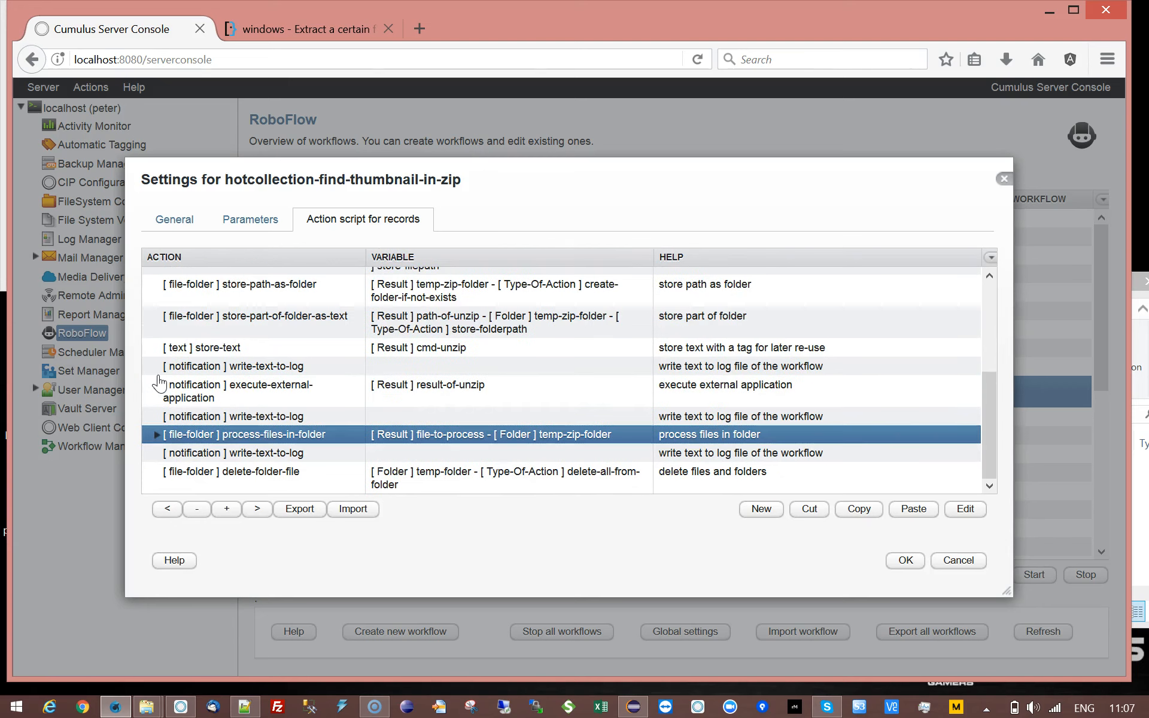
pyautogui.doubleClick(256, 457)
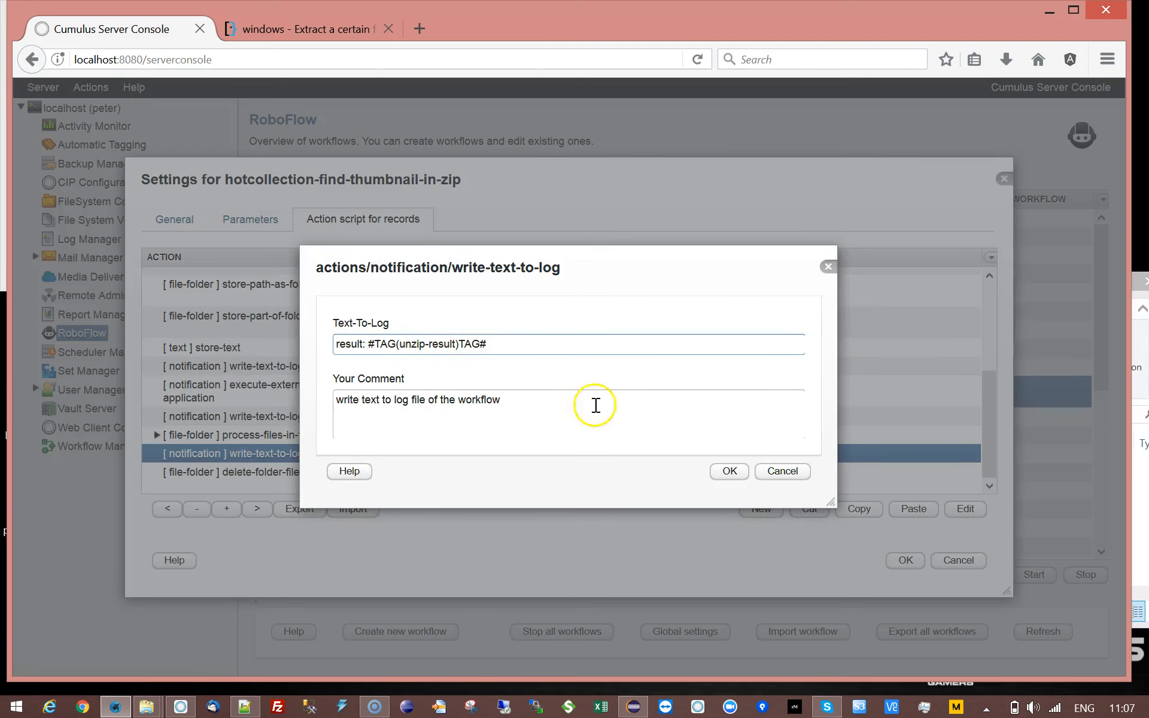
pyautogui.click(787, 475)
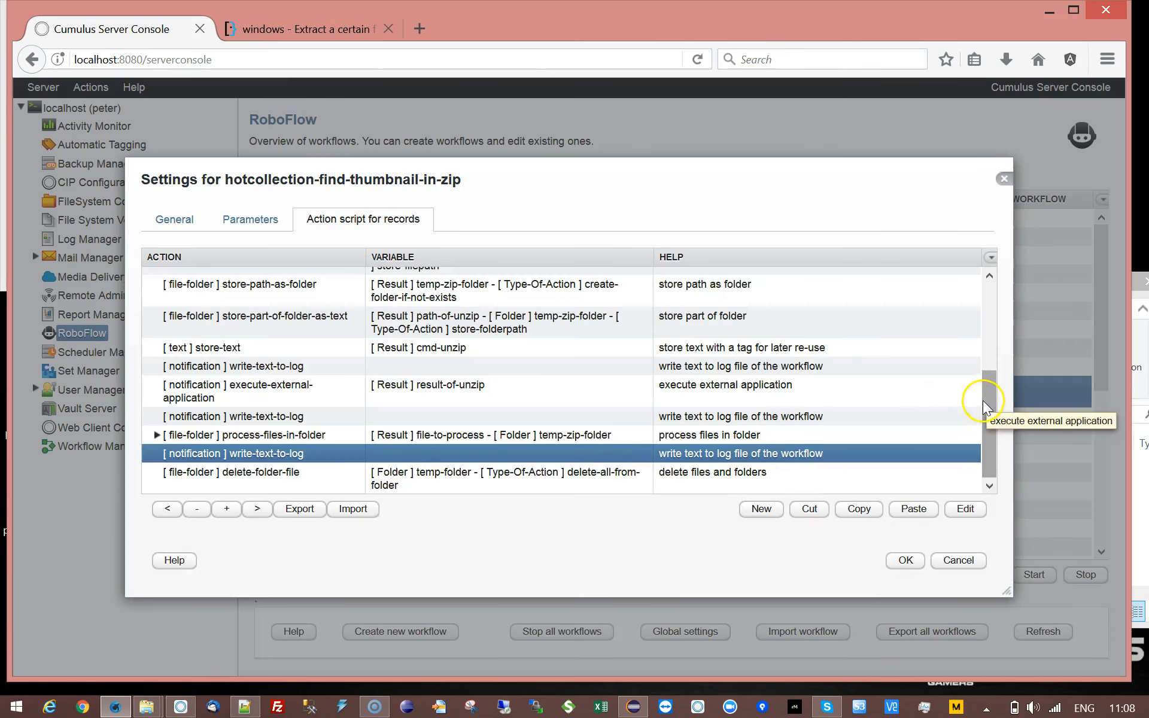
pyautogui.click(280, 477)
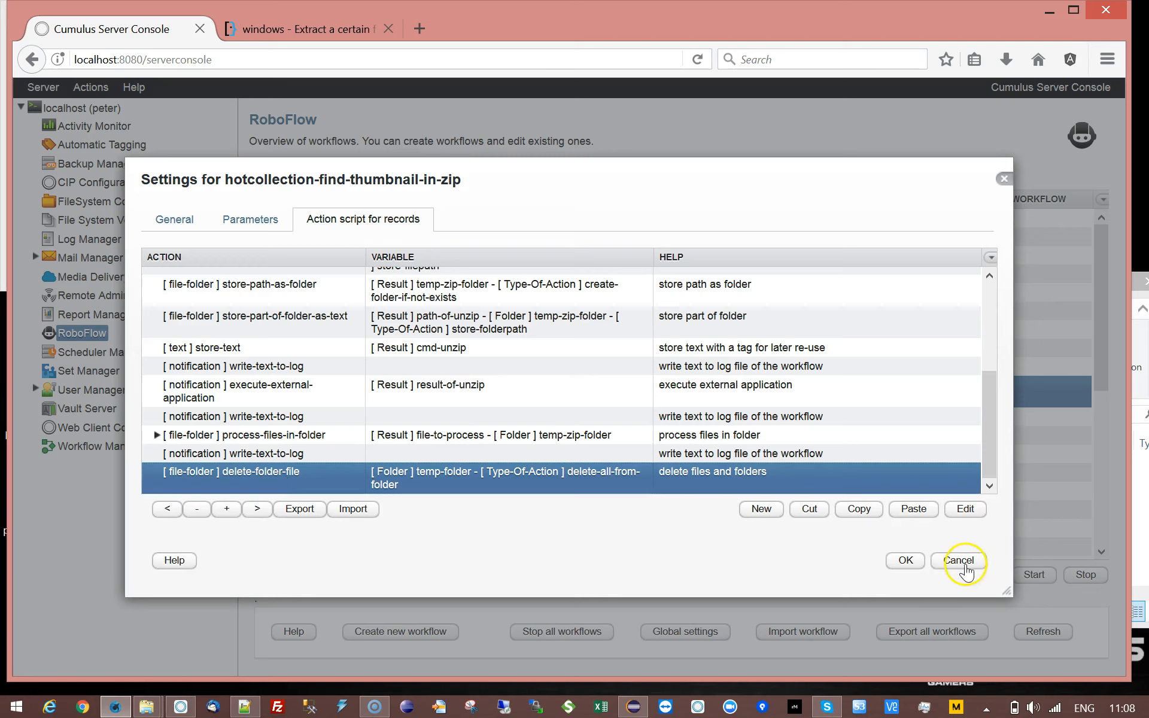
# - Review the workflow's parameters once more and save the settings for hotcollection-find-thumbnail-in-zip
pyautogui.click(251, 220)
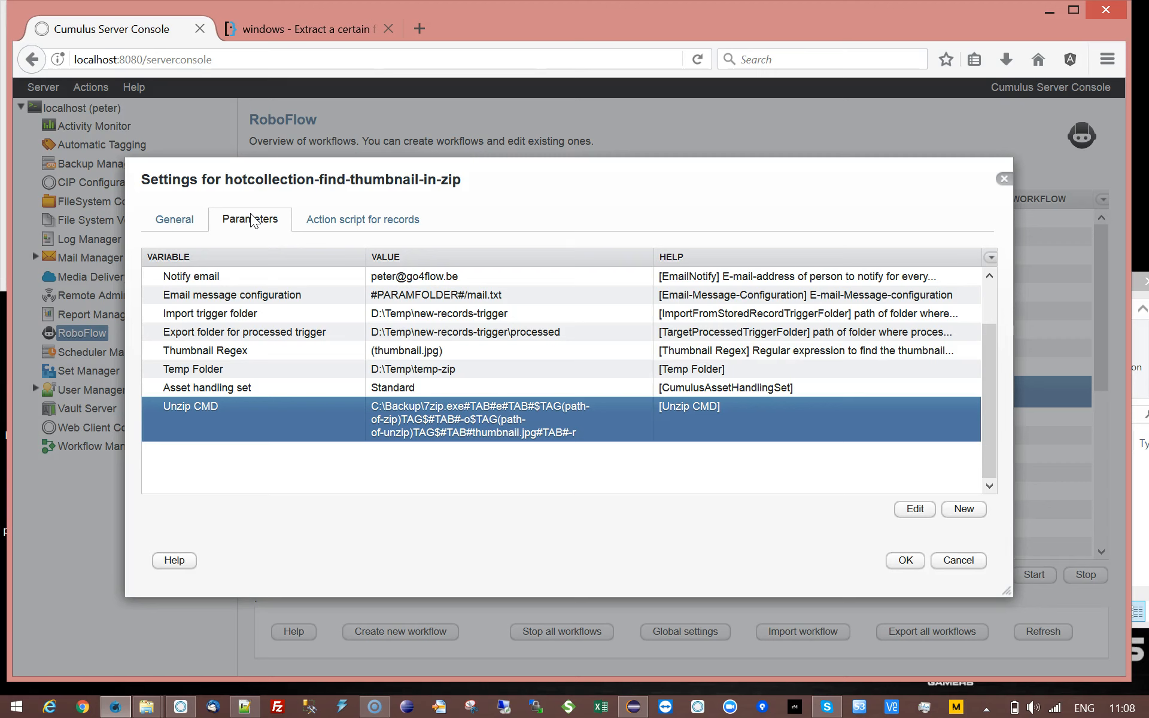
pyautogui.click(906, 560)
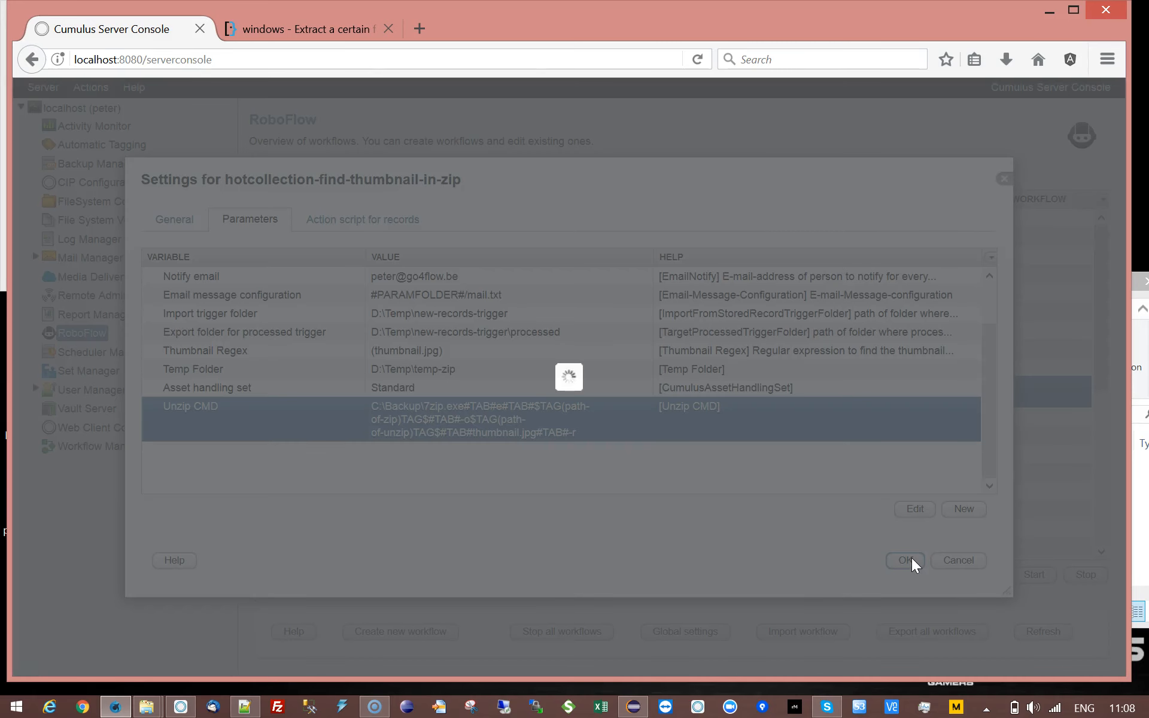